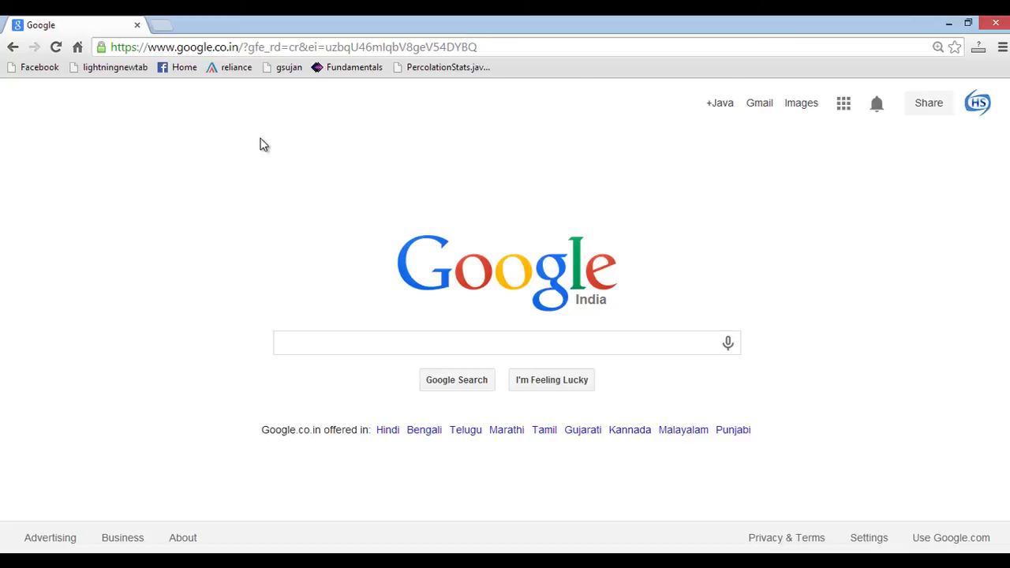
Search Google for 'maven download'
click(322, 344)
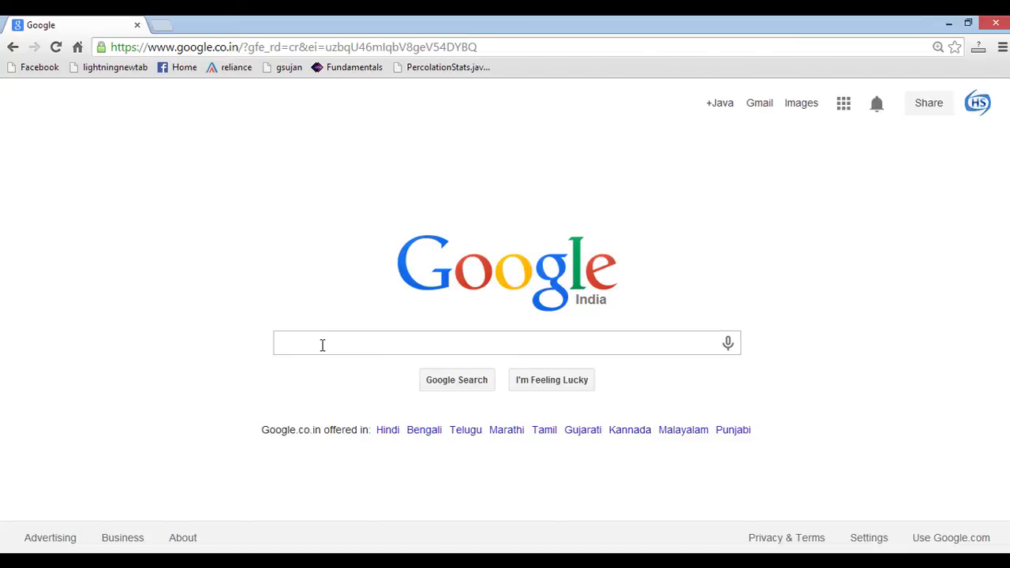
text(maven do)
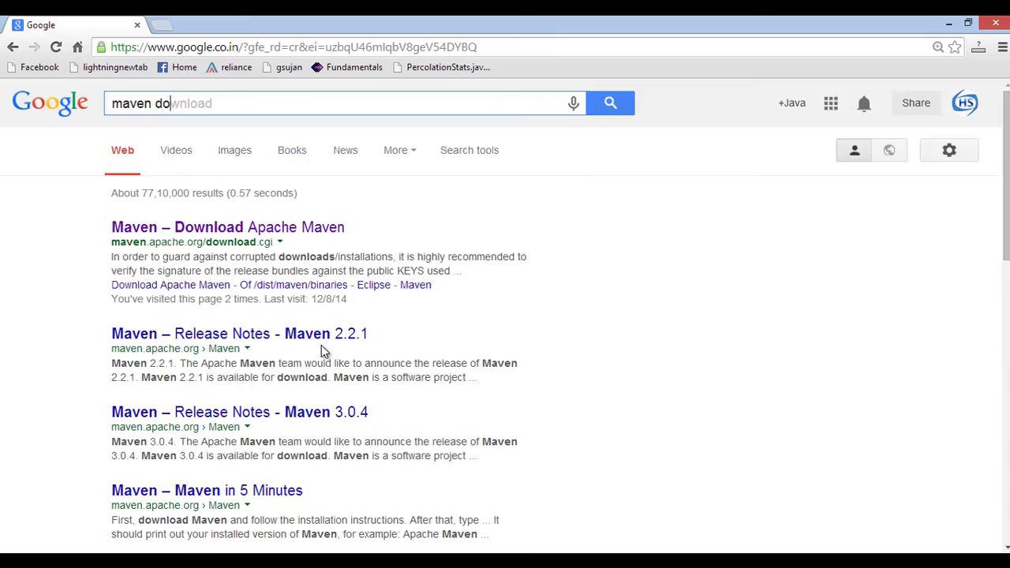
text(wnload)
key(Return)
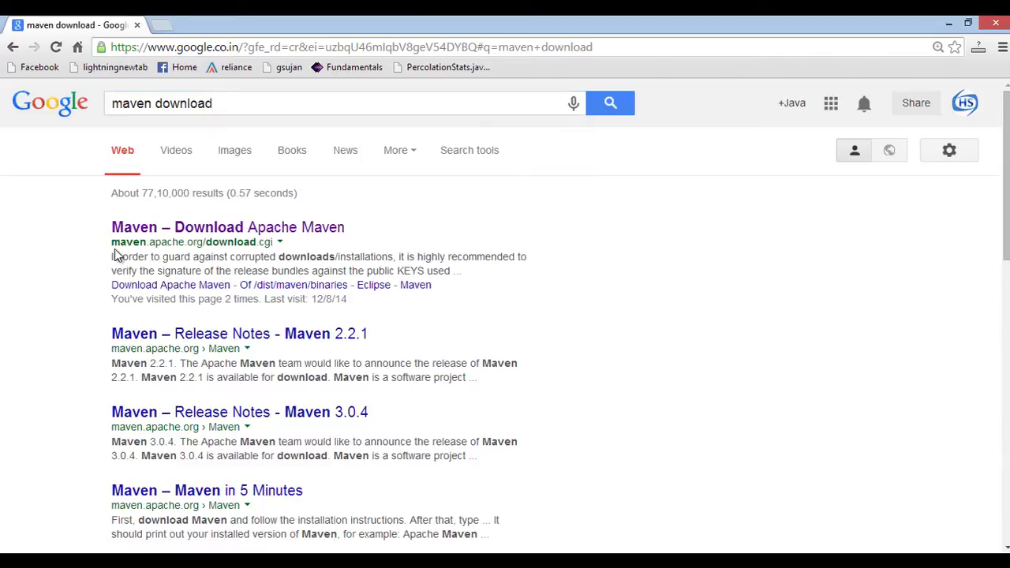
drag(111, 245, 292, 245)
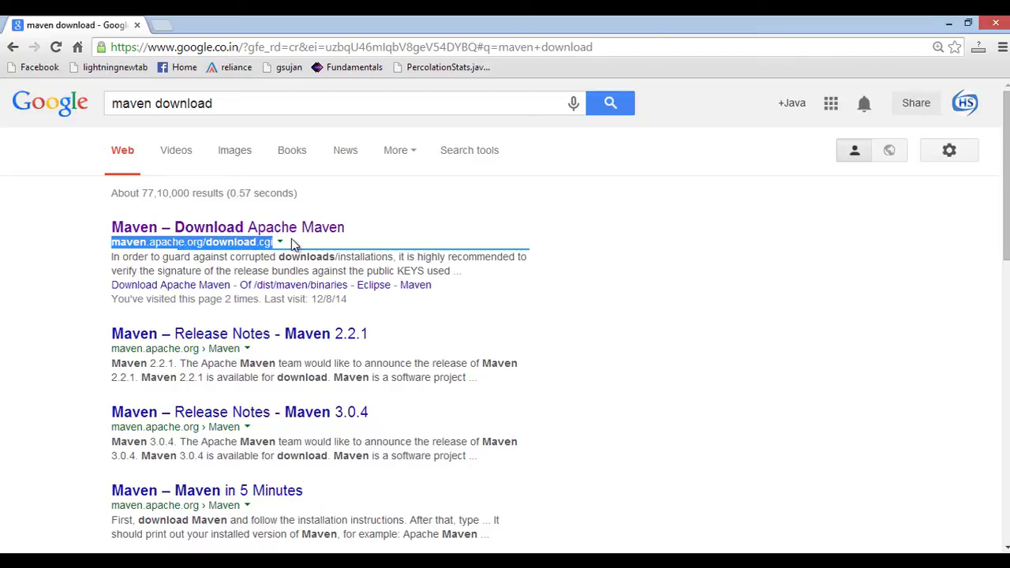
Open the 'Maven – Download Apache Maven' result and find the Maven 3.2.2 Binary zip entry
click(223, 227)
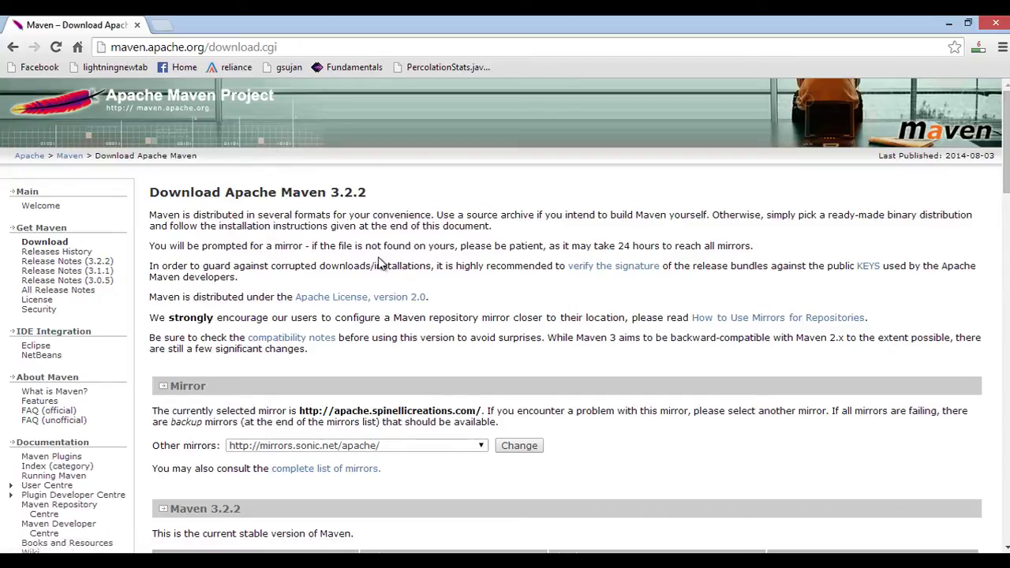
scroll(378, 263, down, 3)
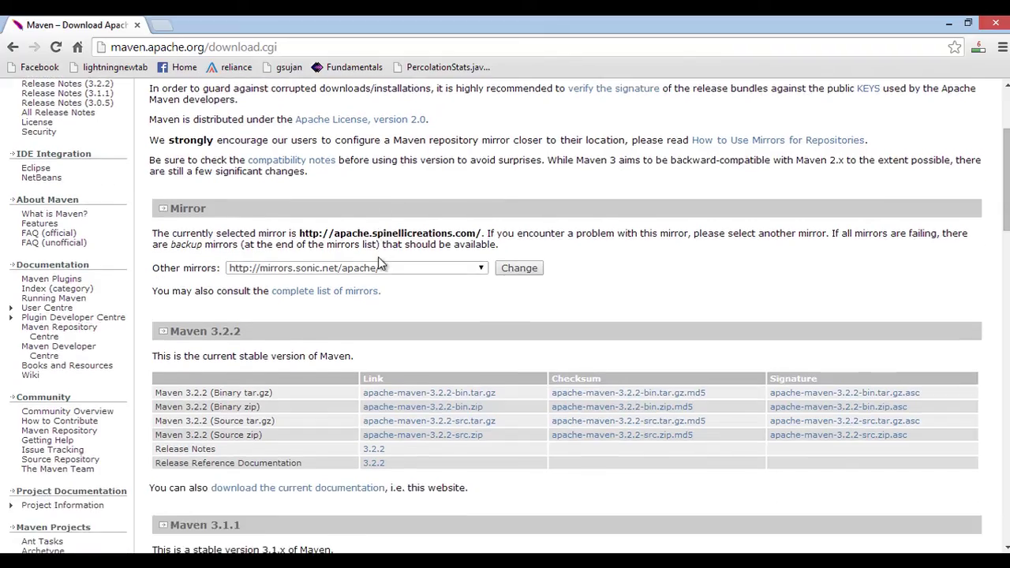
scroll(378, 263, down, 1)
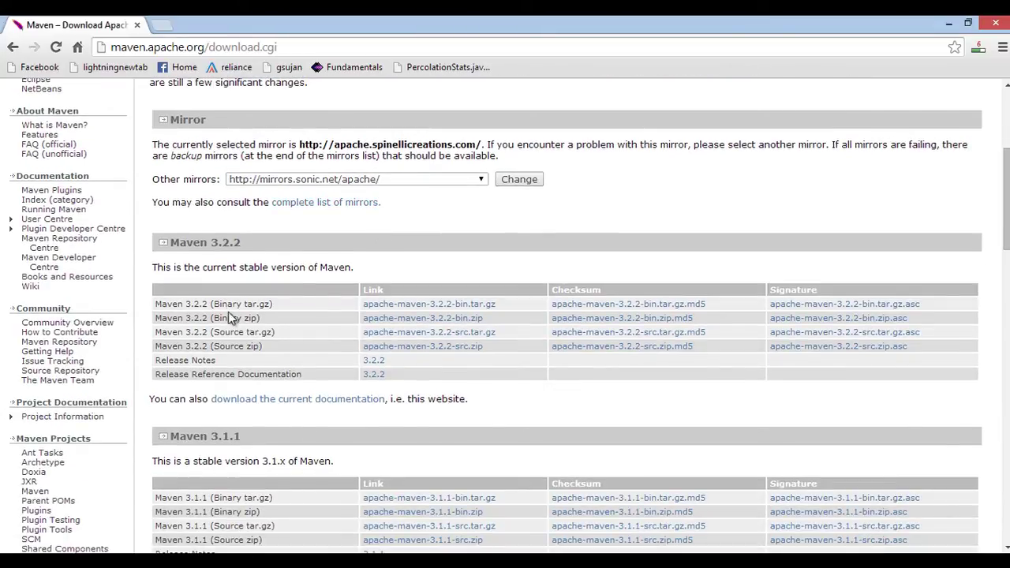
drag(157, 318, 268, 319)
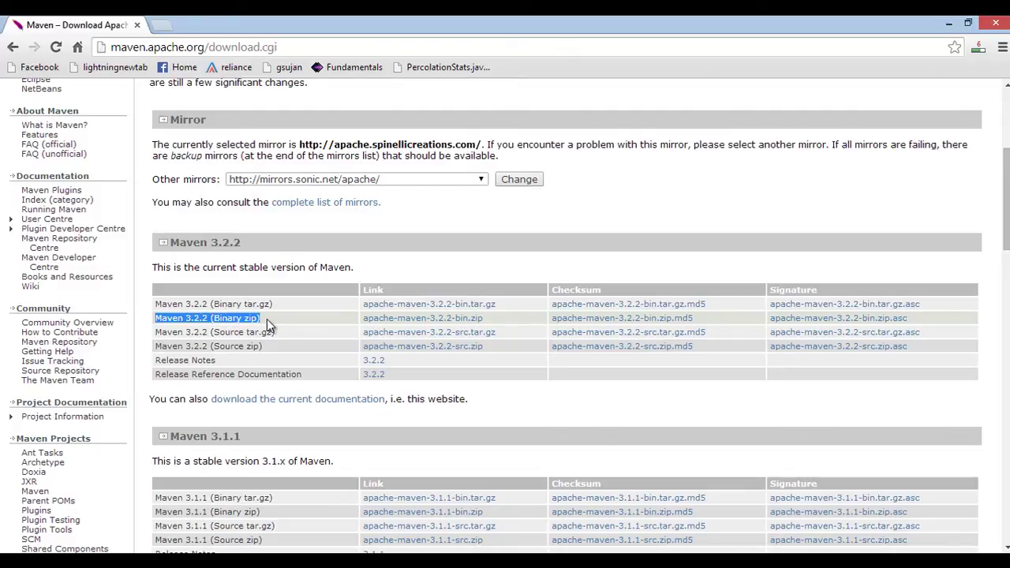
Save apache-maven-3.2.2-bin.zip into the C:\maven folder
click(419, 320)
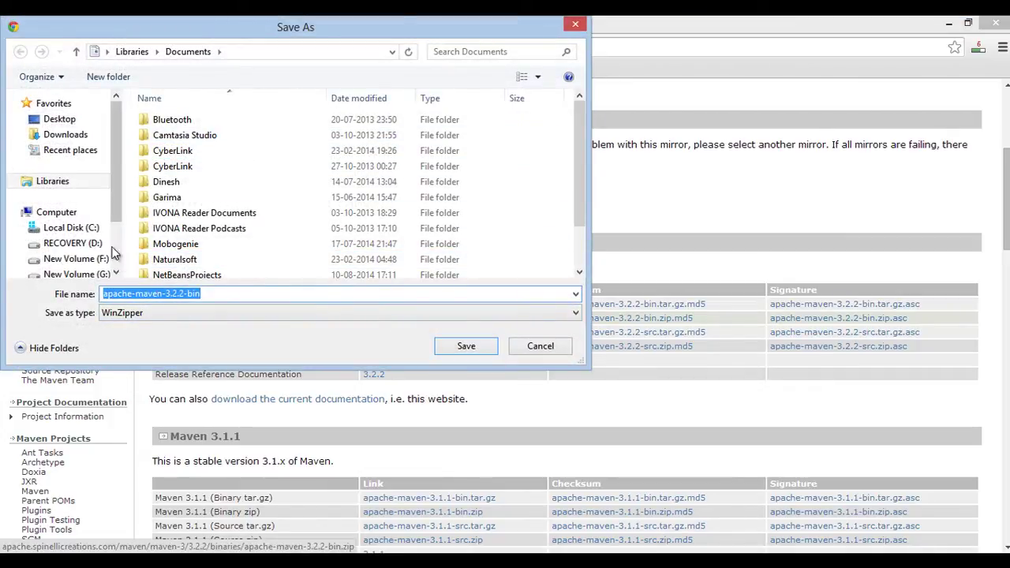
click(68, 228)
click(168, 215)
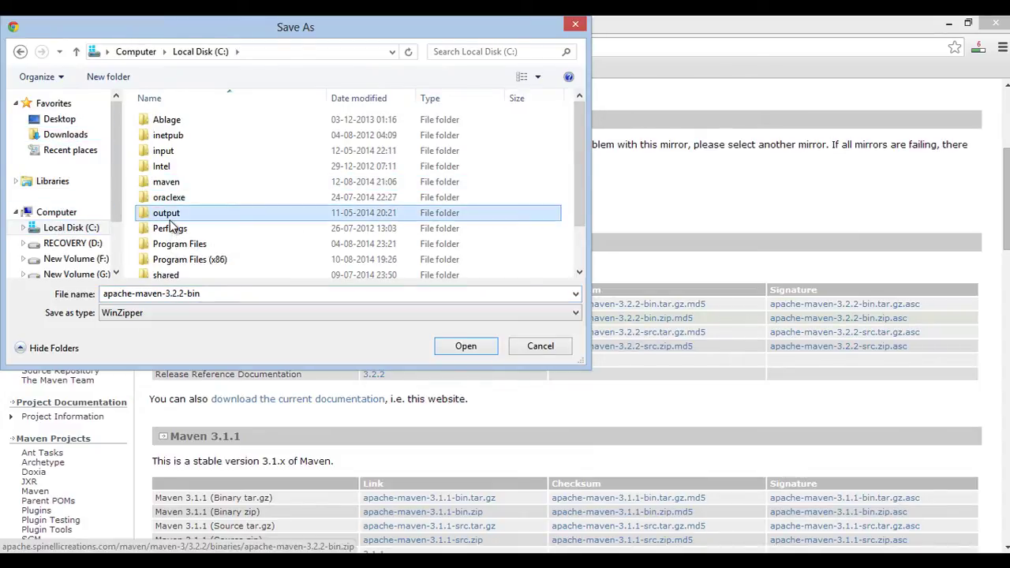
click(168, 183)
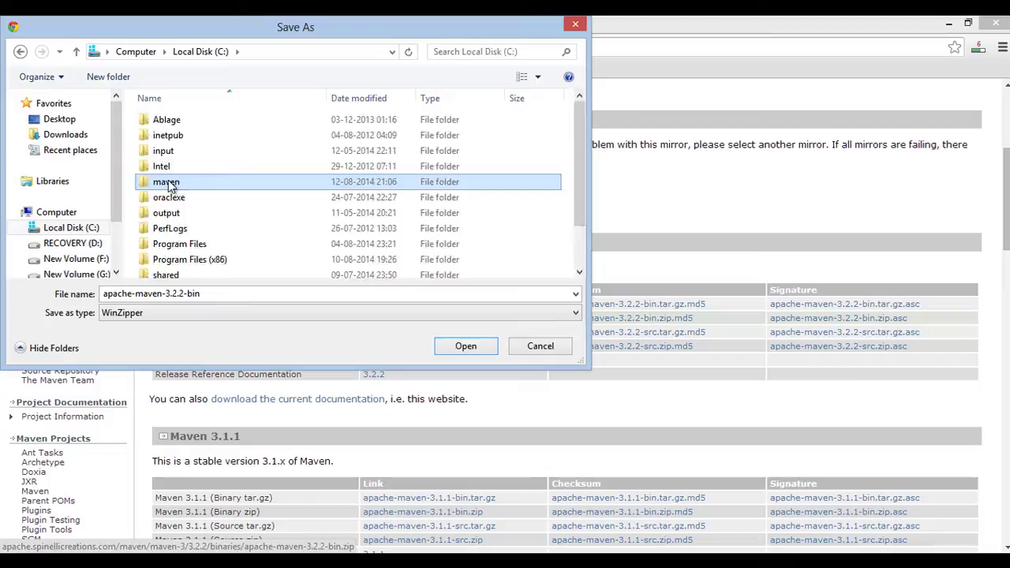
double_click(168, 183)
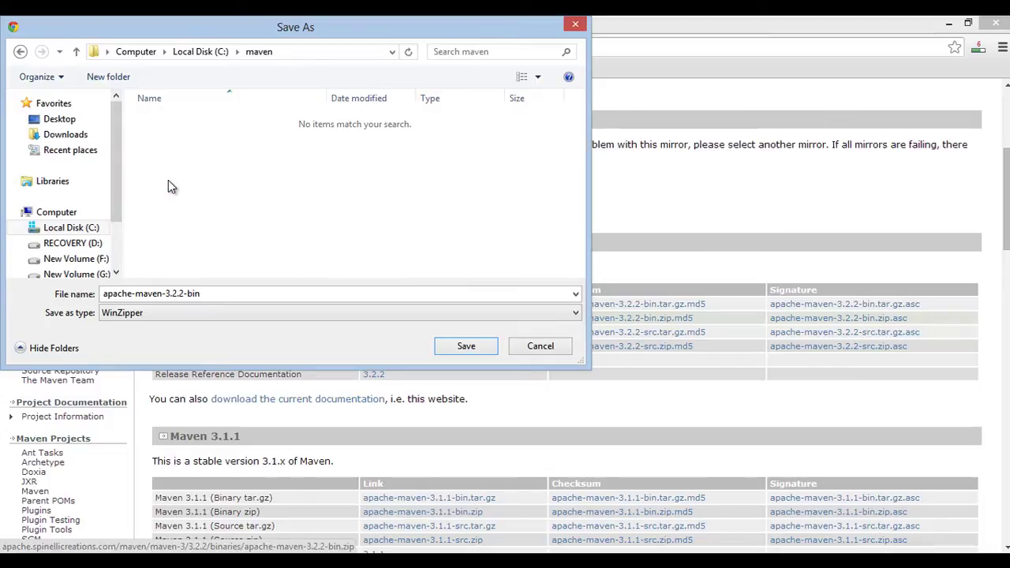
click(465, 346)
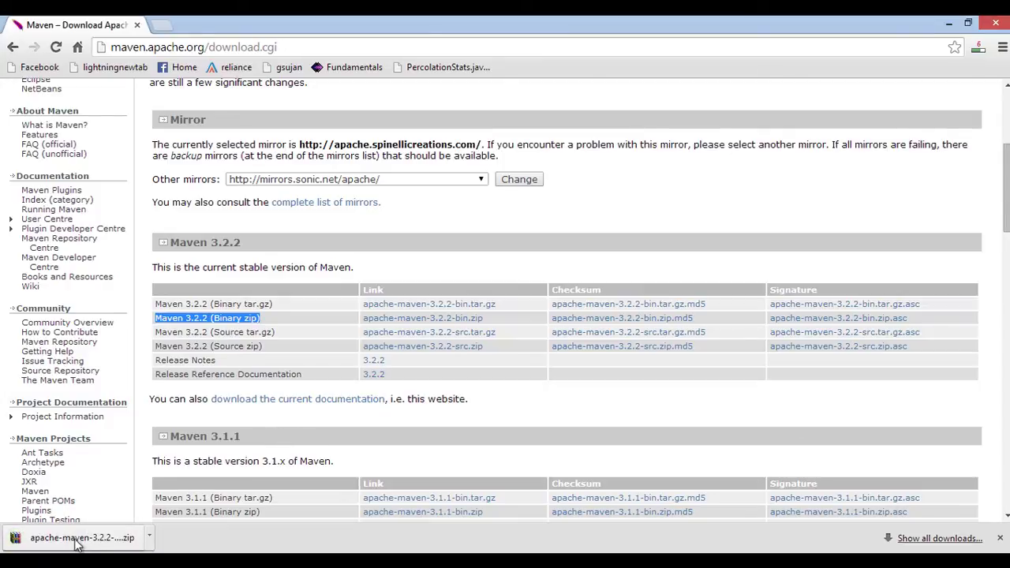
Show the downloaded zip in C:\maven and extract it there with Extract Here
click(150, 538)
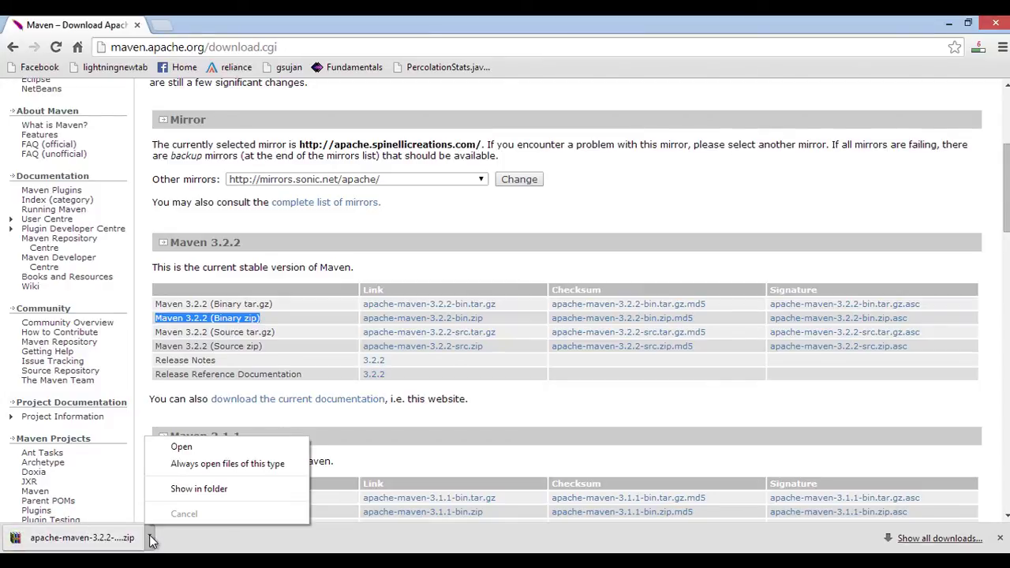
click(191, 489)
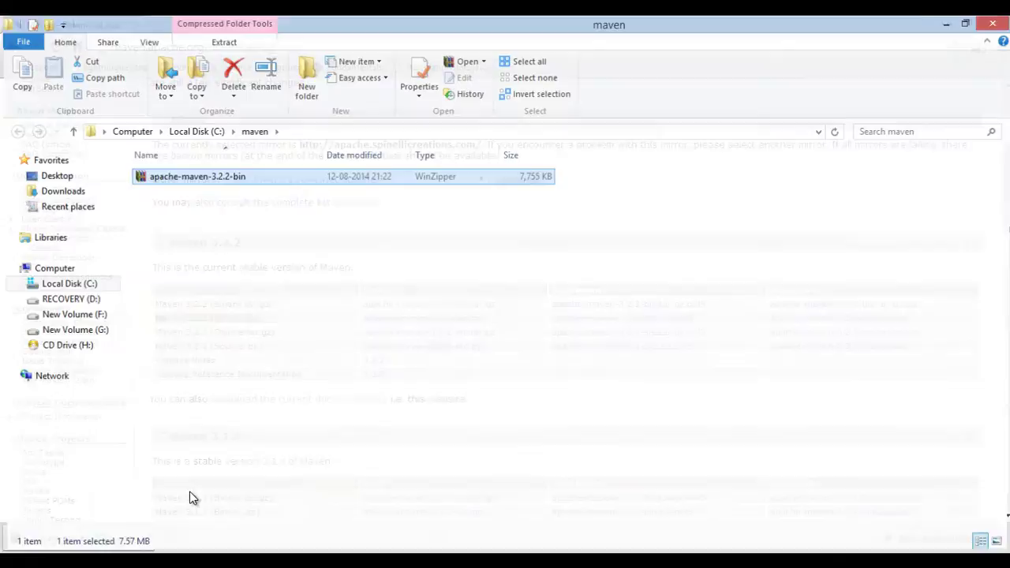
click(197, 229)
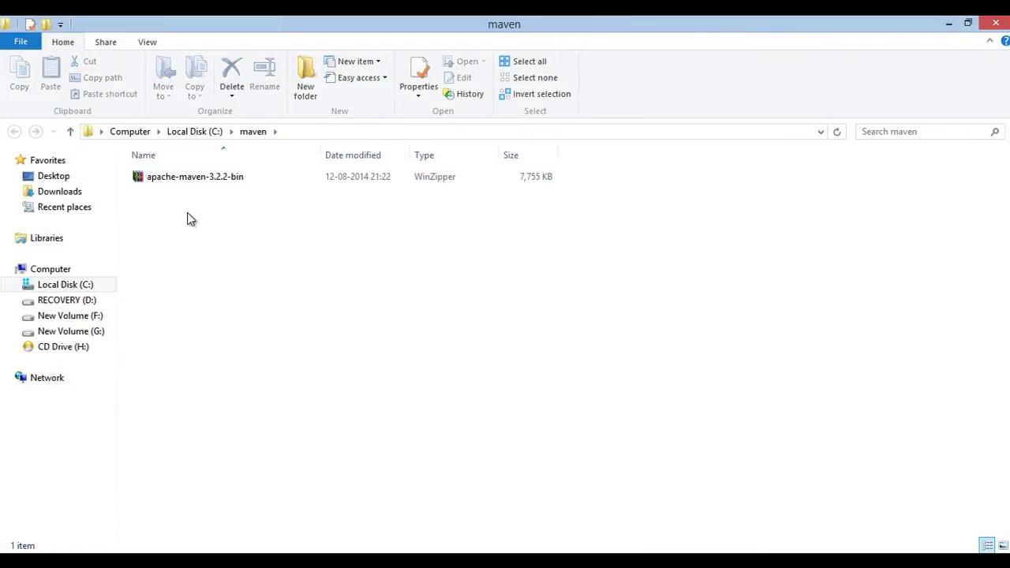
click(167, 178)
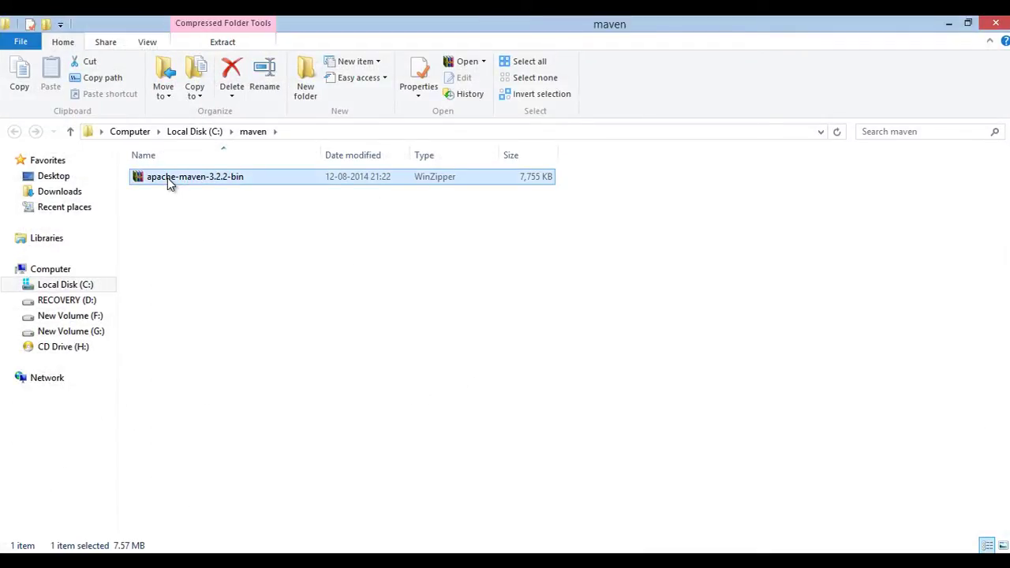
right_click(167, 178)
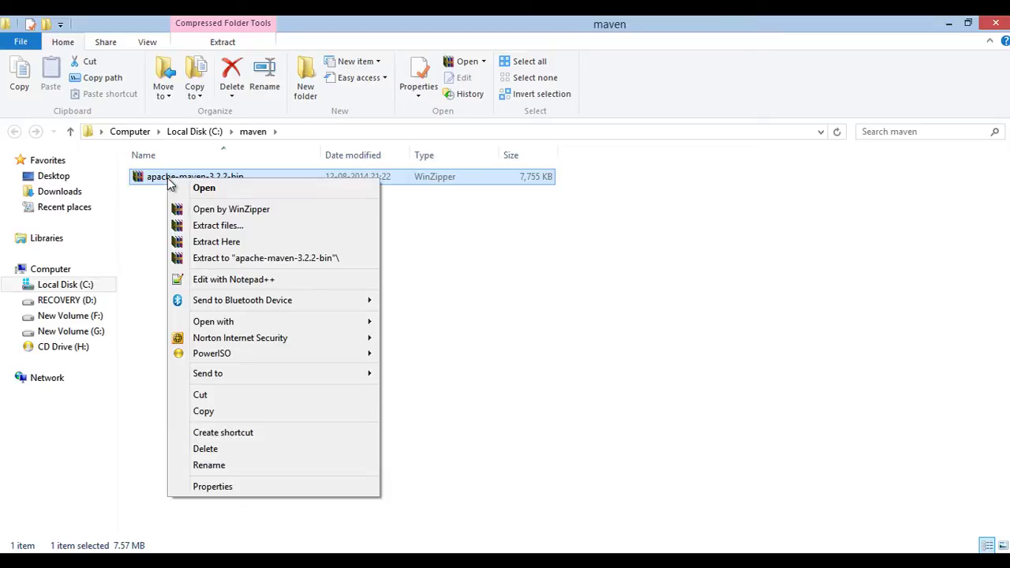
click(213, 242)
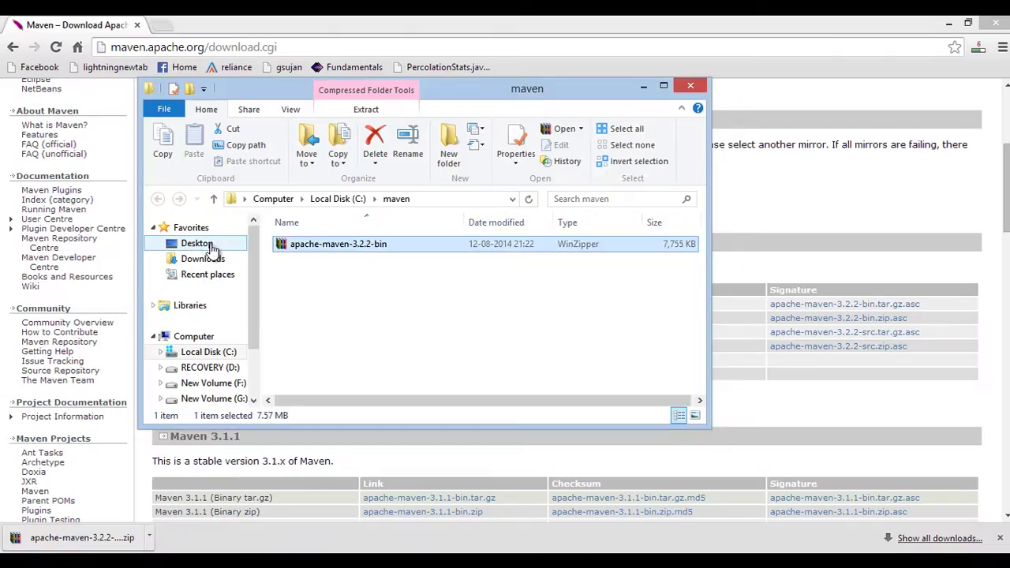
Browse the extracted apache-maven-3.2.2 folder and its bin subfolder, revealing the folder path
click(671, 87)
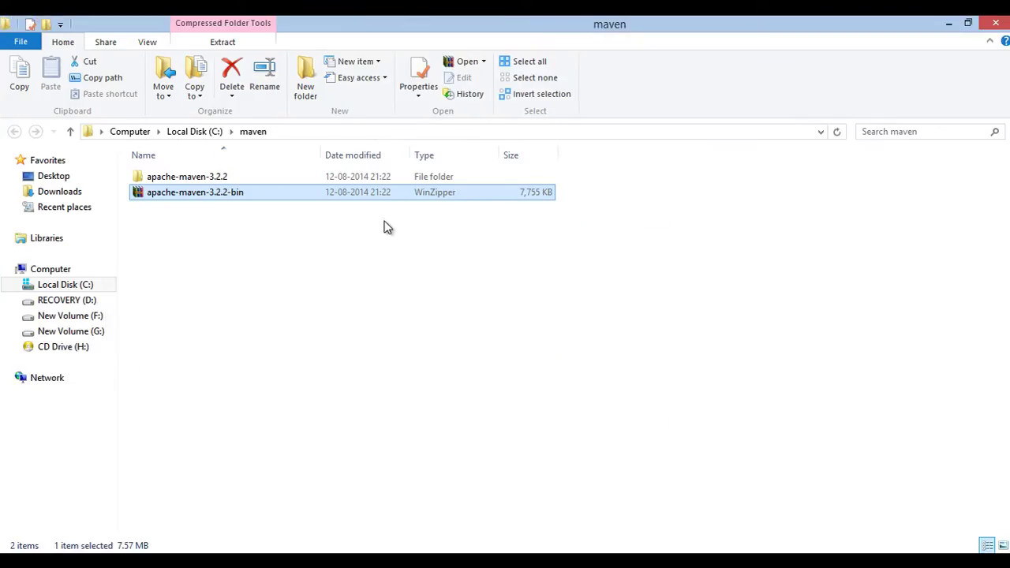
click(180, 277)
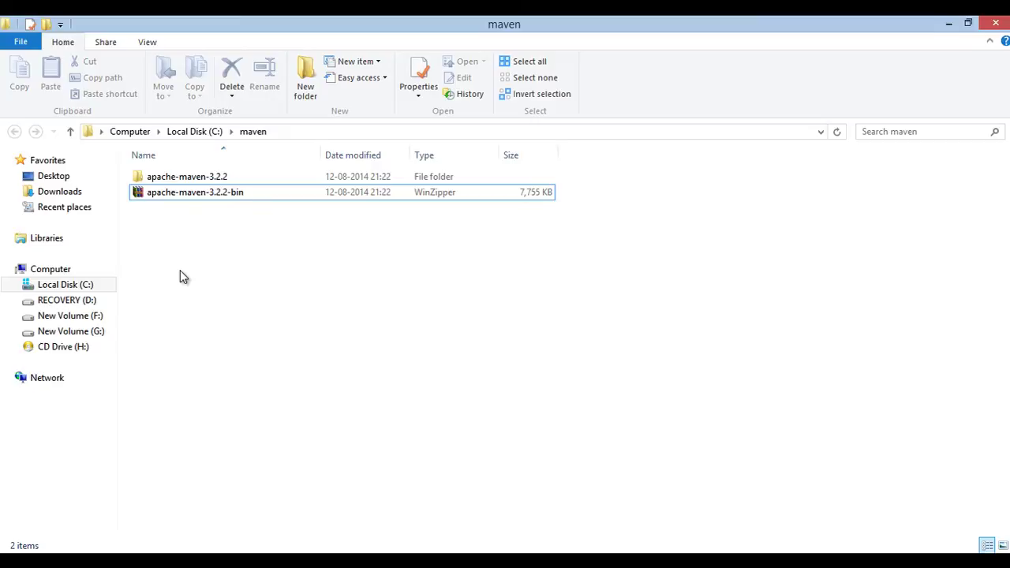
double_click(179, 176)
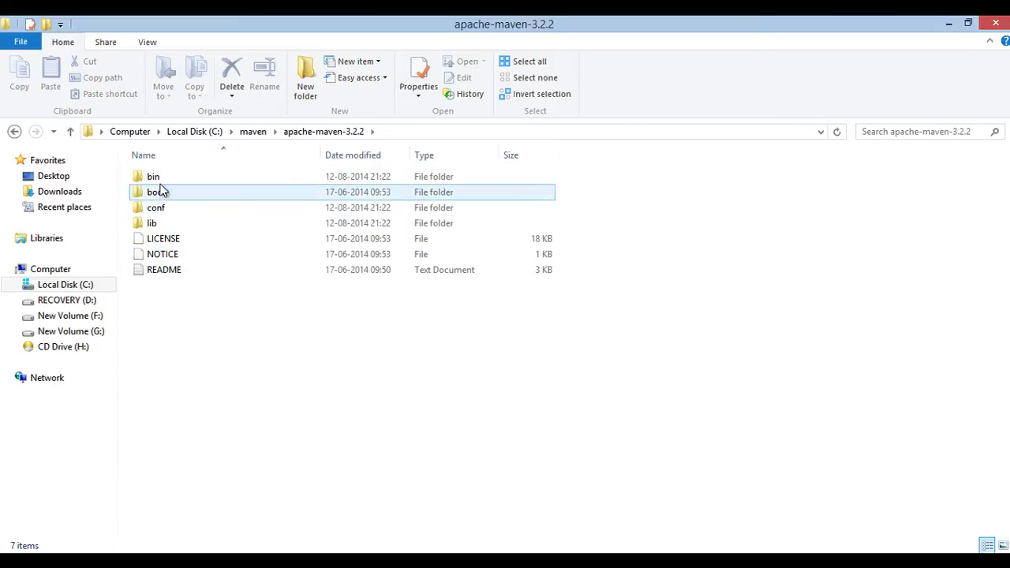
double_click(153, 179)
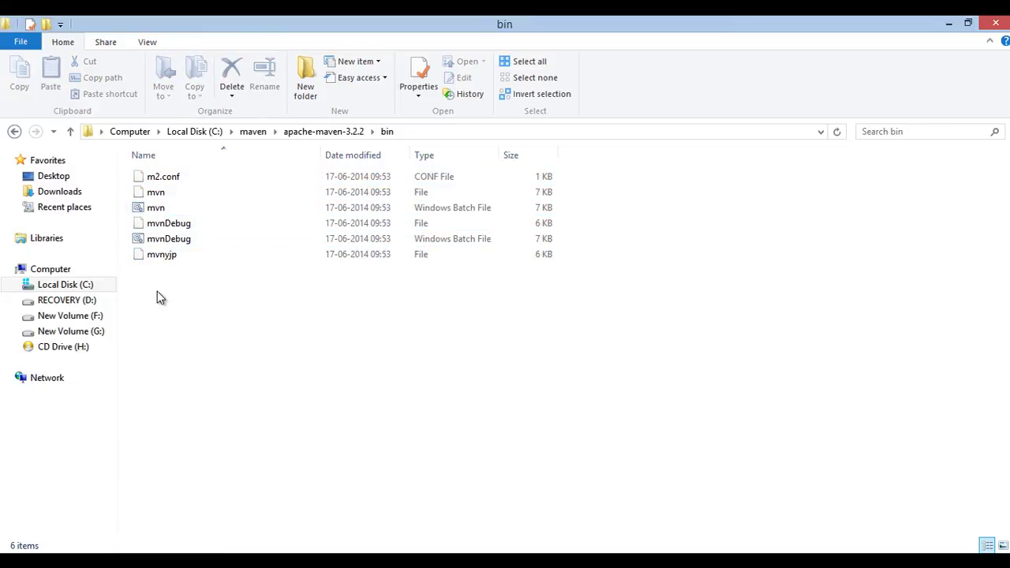
click(14, 131)
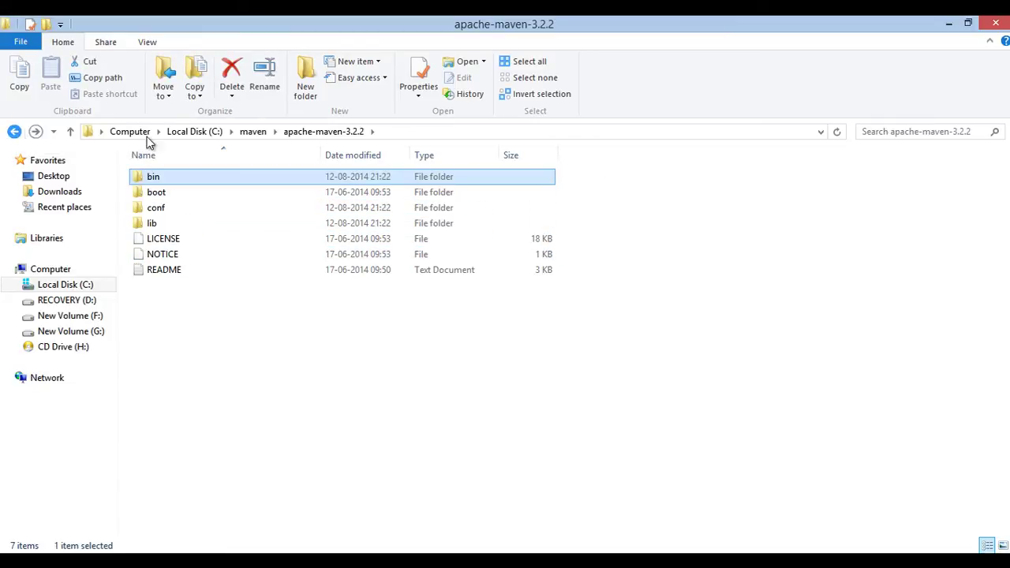
click(420, 131)
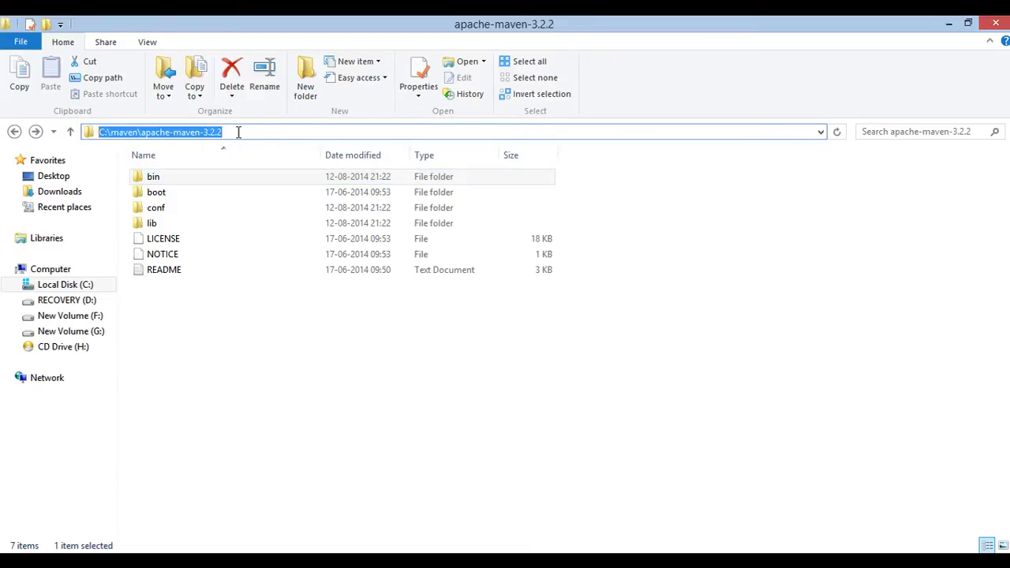
key(Escape)
key(super)
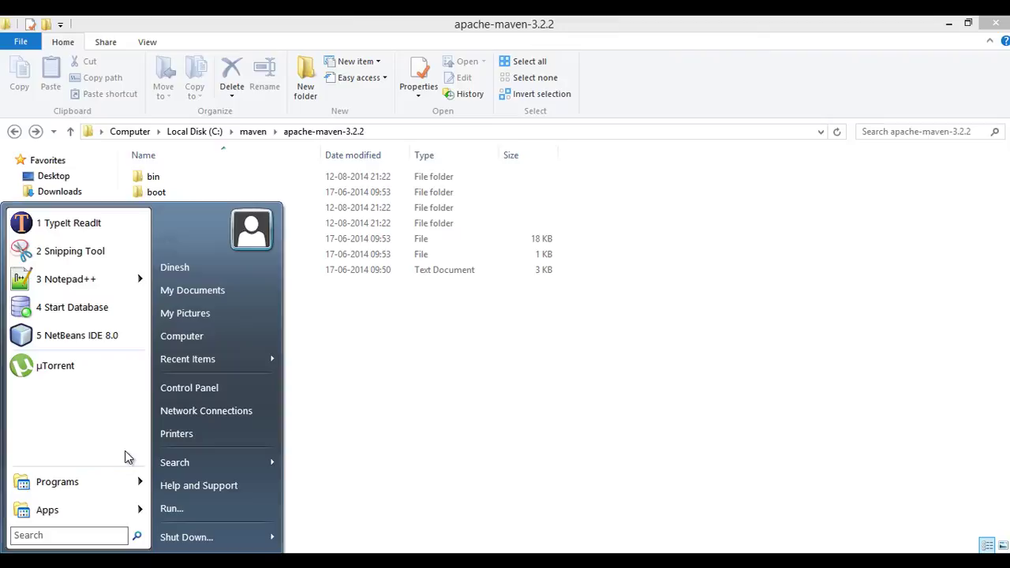
Reach the Environment Variables dialog via Computer Properties and Advanced system settings
right_click(186, 335)
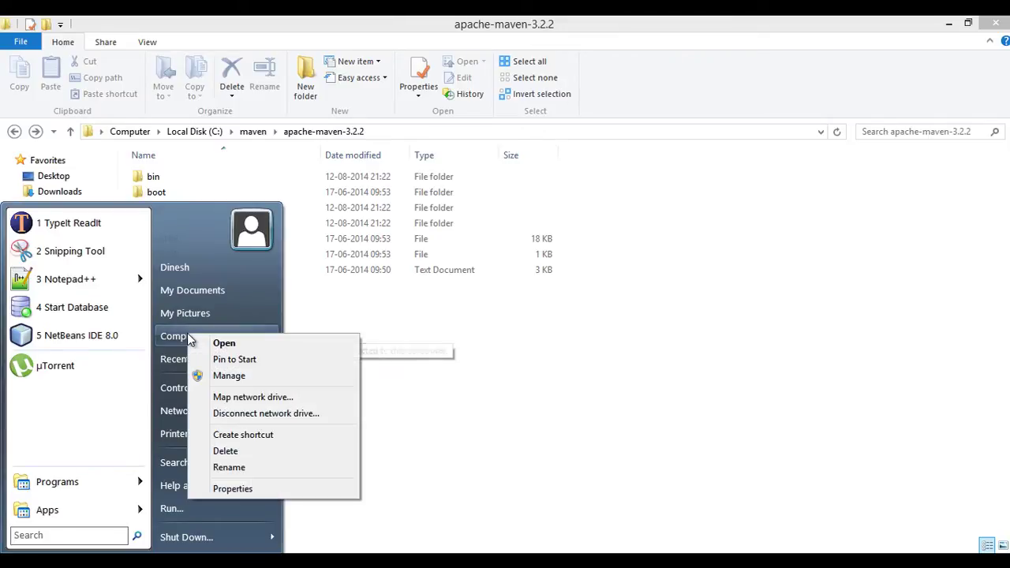
click(222, 489)
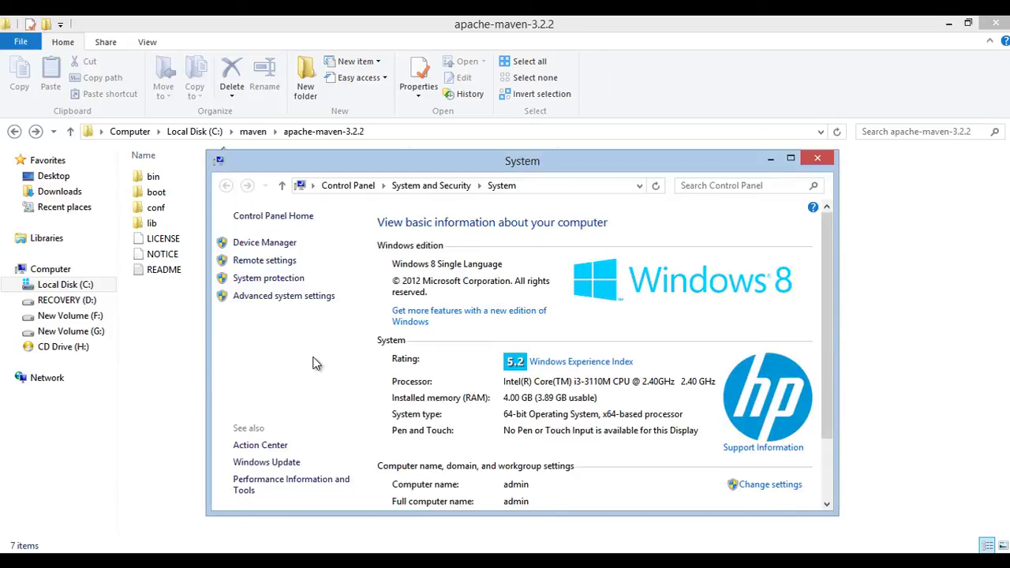
click(282, 297)
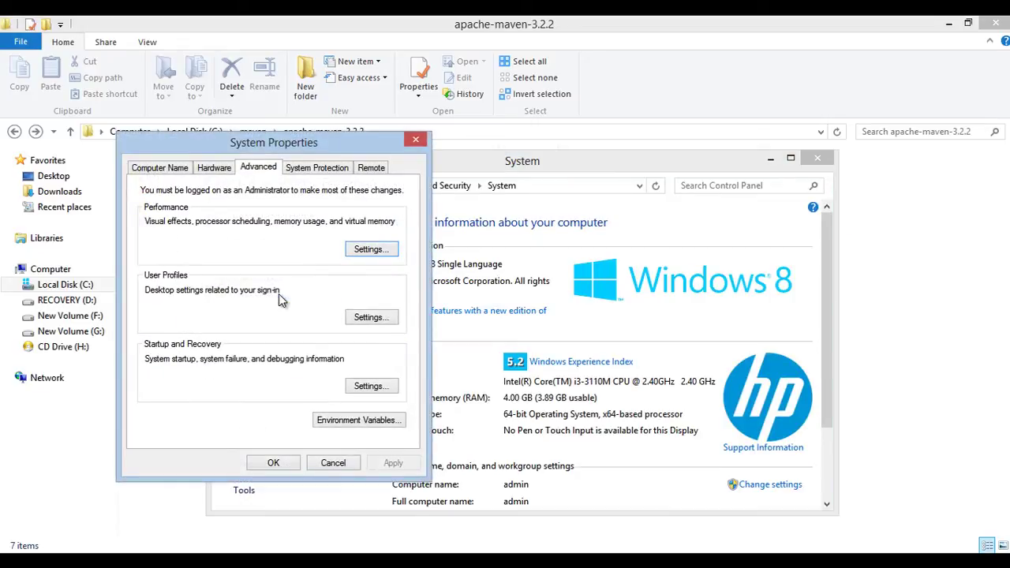
click(331, 422)
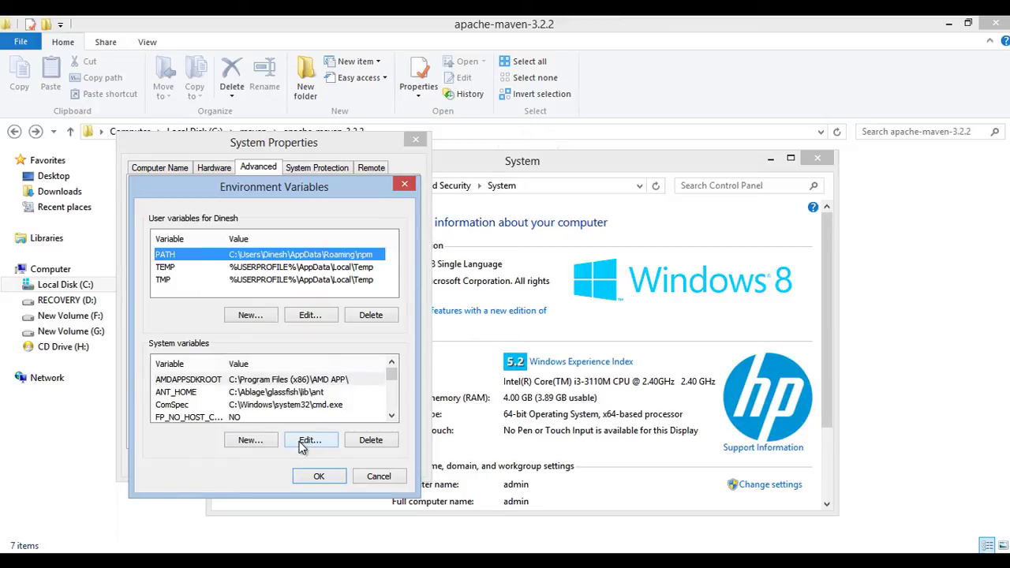
Create a new system variable named M2_HOME with the pasted value C:\maven\apache-maven-3.2.2
click(255, 441)
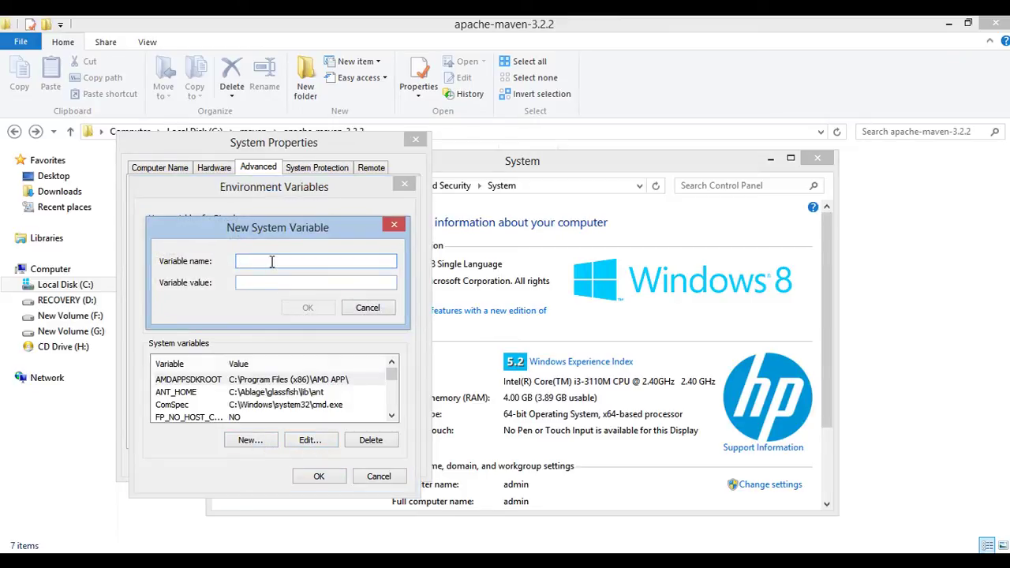
text(M)
text(2_H)
text(OME)
click(267, 282)
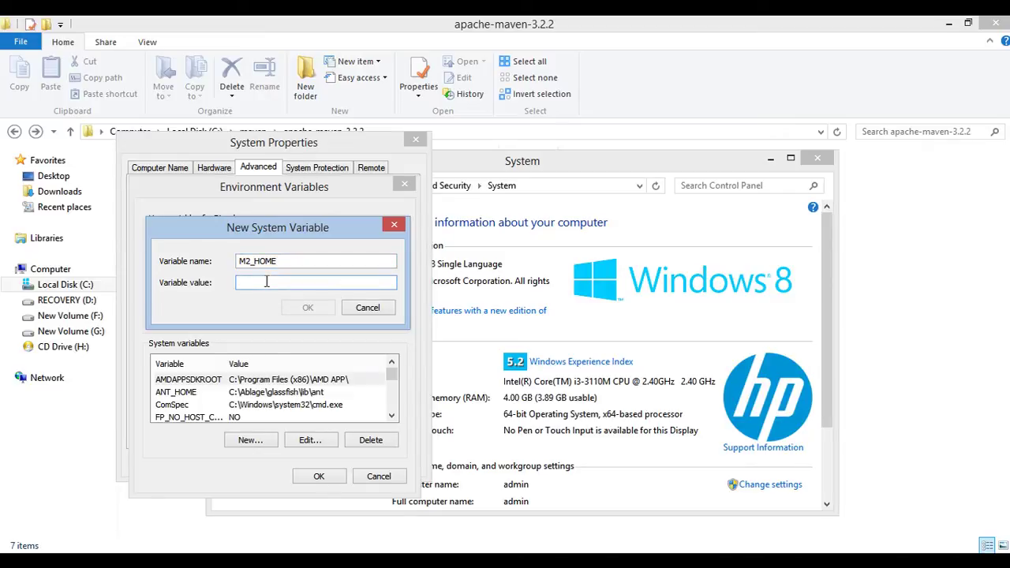
text(C:\maven\apache-maven-3.2.2)
drag(366, 286, 234, 291)
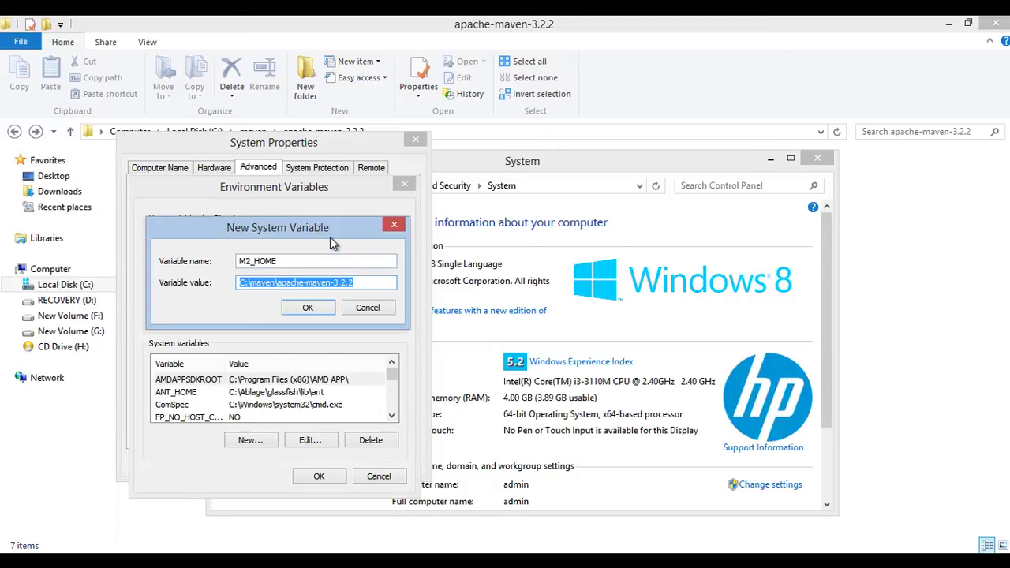
click(307, 311)
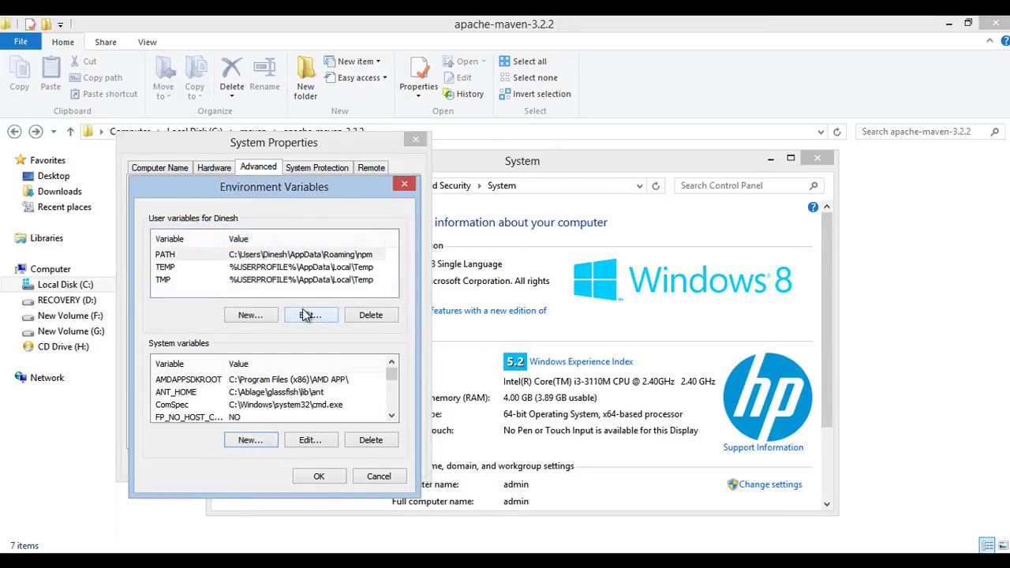
Create a new system variable named M2 with the value %M2_HOME%\bin
click(249, 443)
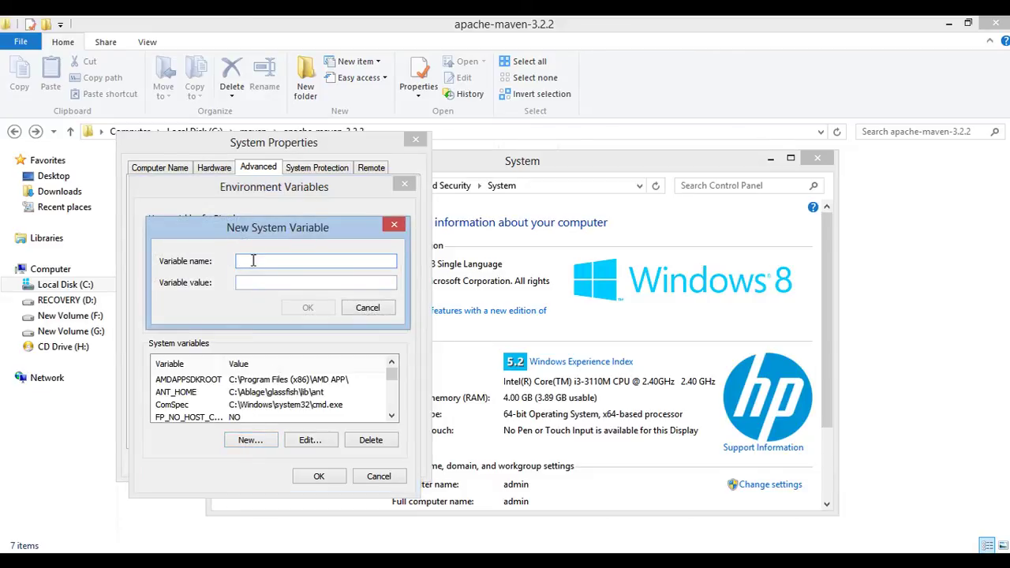
text(M2)
click(254, 285)
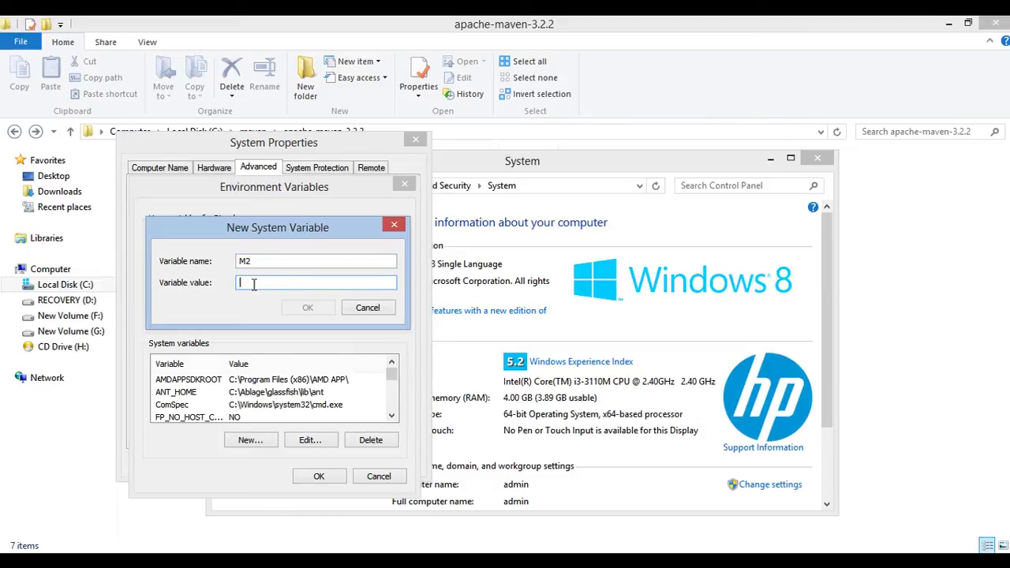
text(%%)
text(M)
text(2)
text(_)
text(H)
text(OME%)
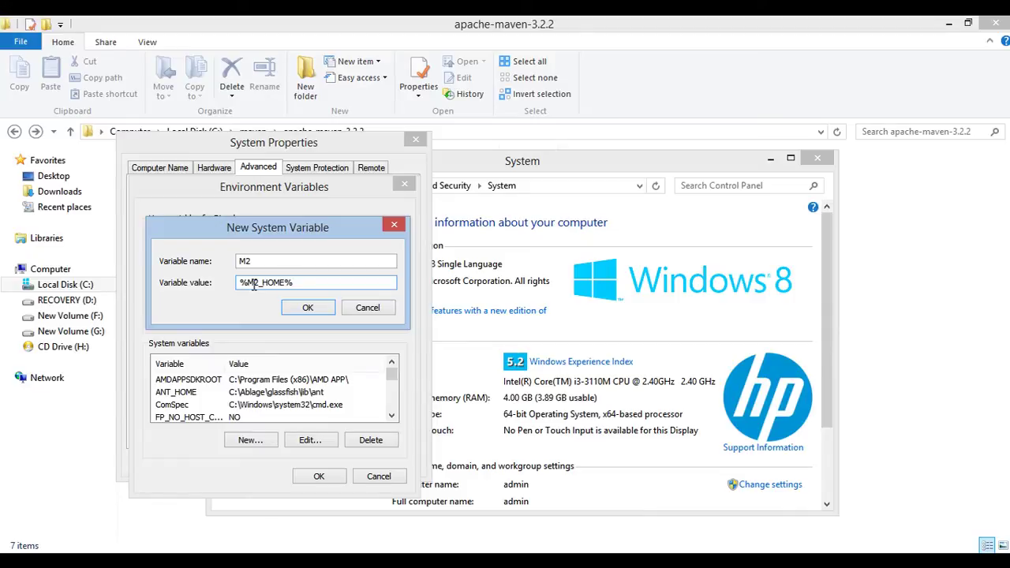
text(\)
text(bin)
click(305, 308)
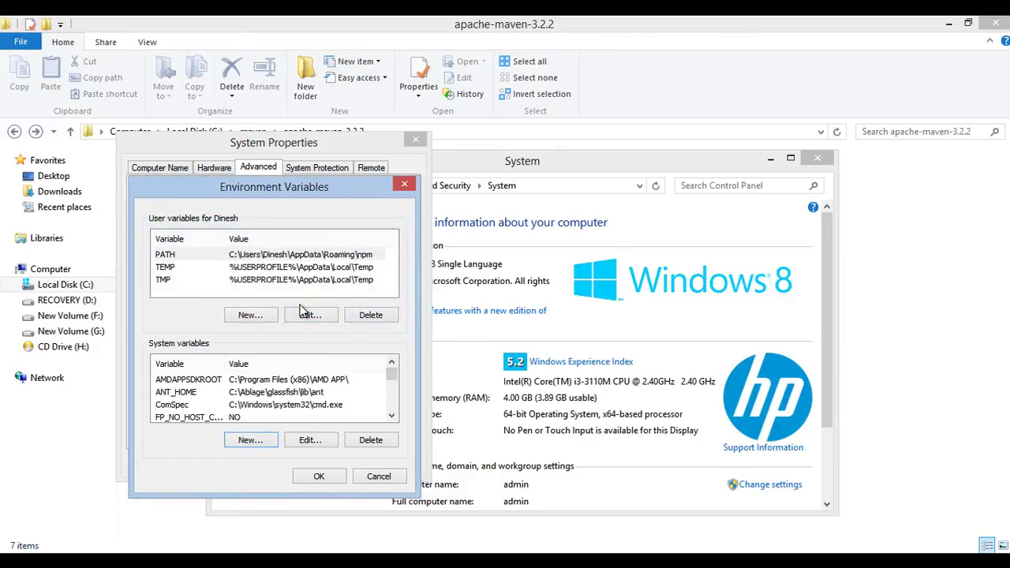
Append ;%M2%; to the end of the system Path value and save all variable changes
click(189, 398)
scroll(189, 398, down, 3)
click(177, 380)
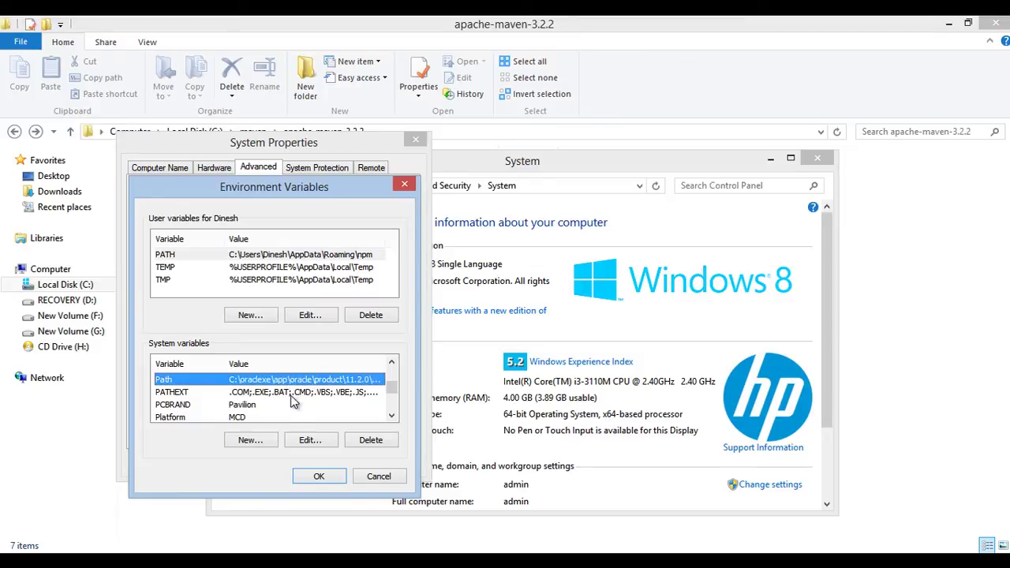
click(302, 446)
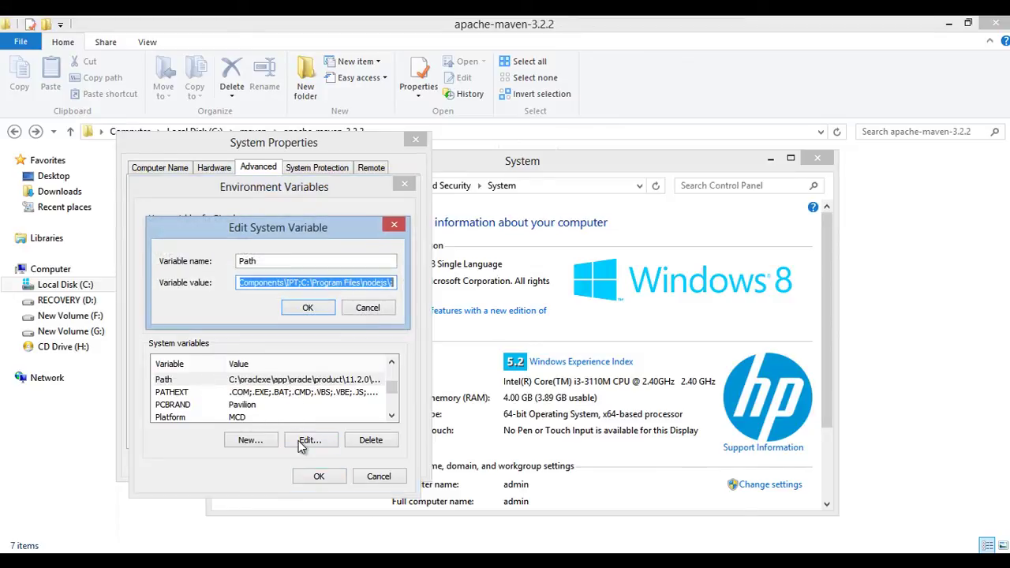
key(End)
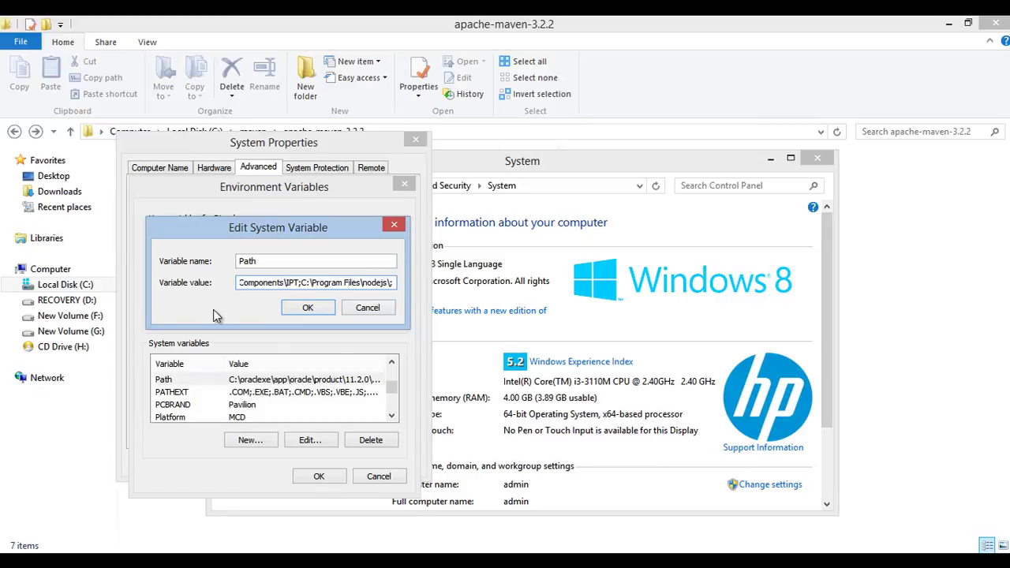
text(;%%)
key(Left)
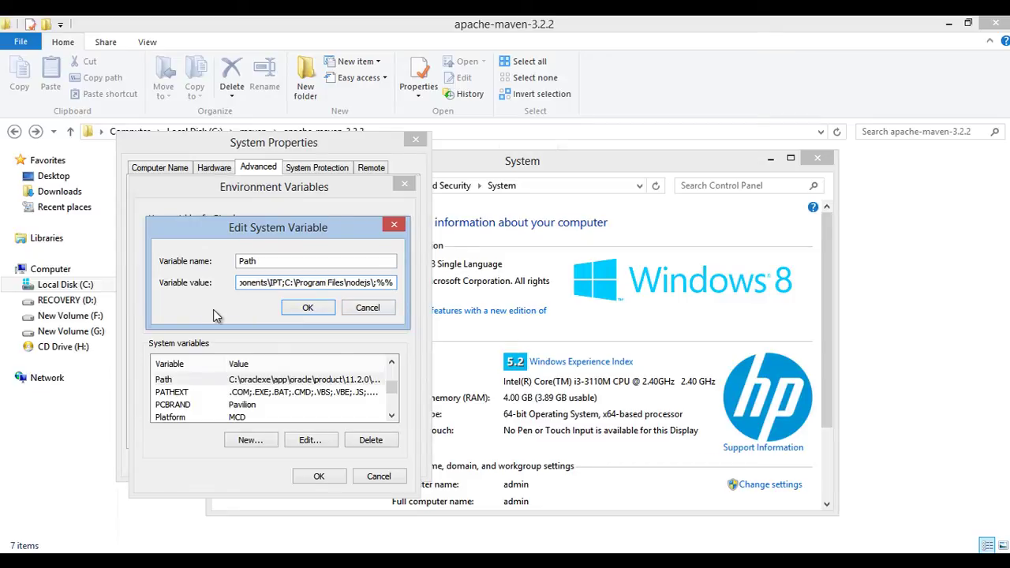
text(M)
text(2)
key(End)
text(;)
click(306, 310)
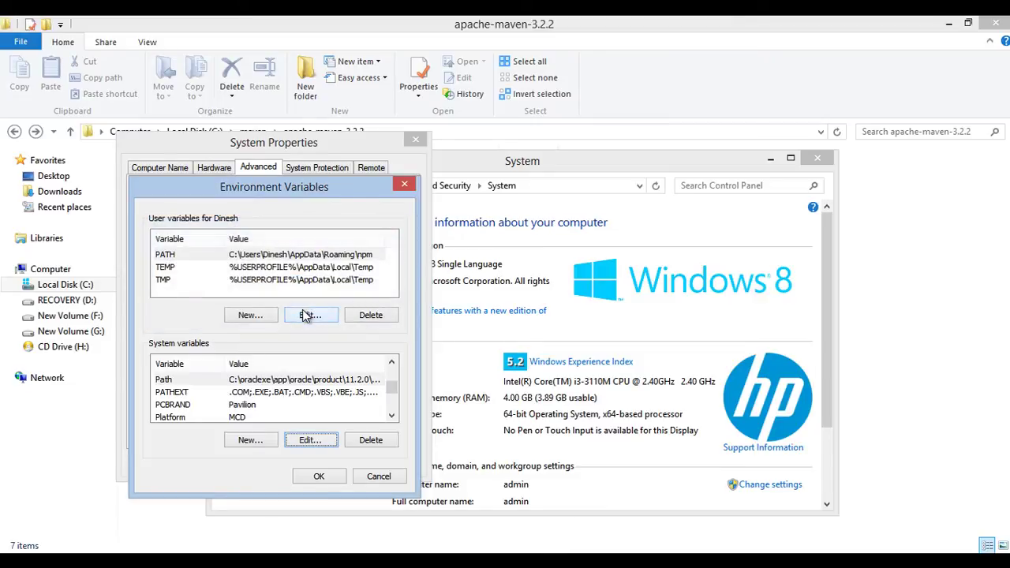
click(303, 479)
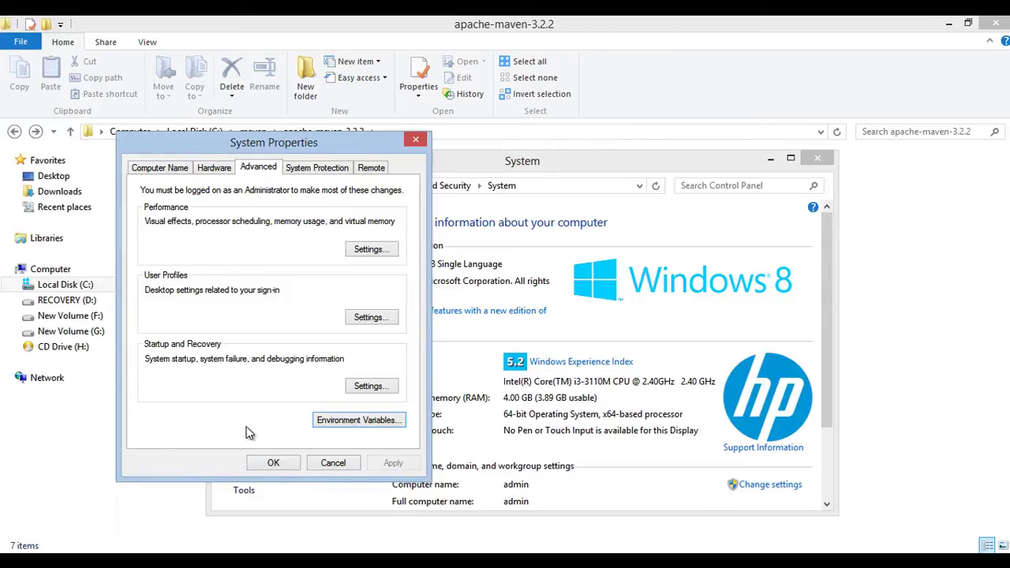
Browse to C:\Program Files\Java\jdk1.7.0_25 in File Explorer and select its full path
mouse_move(260, 146)
mouse_down()
mouse_move(446, 162)
mouse_move(364, 183)
mouse_up()
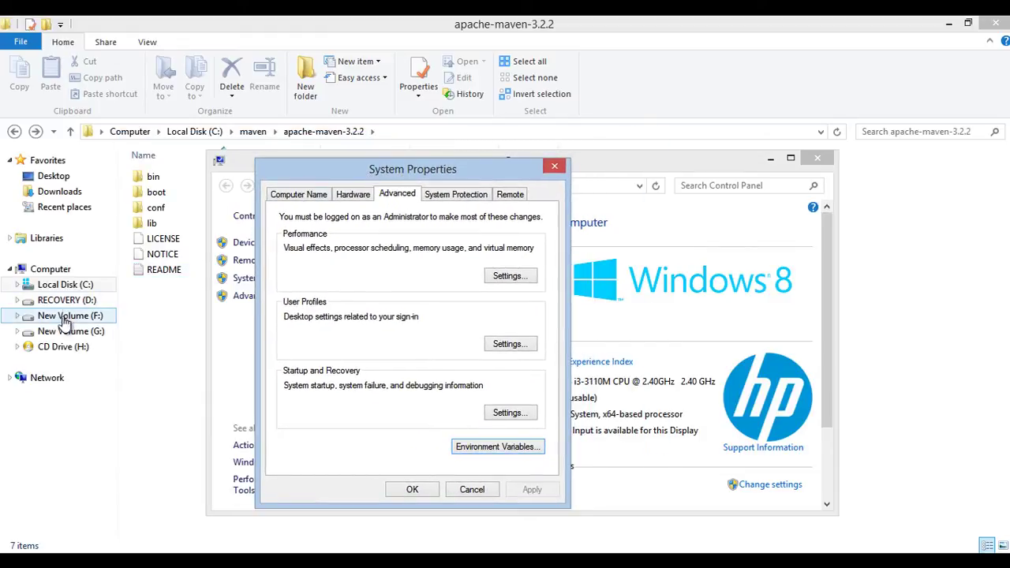
click(66, 286)
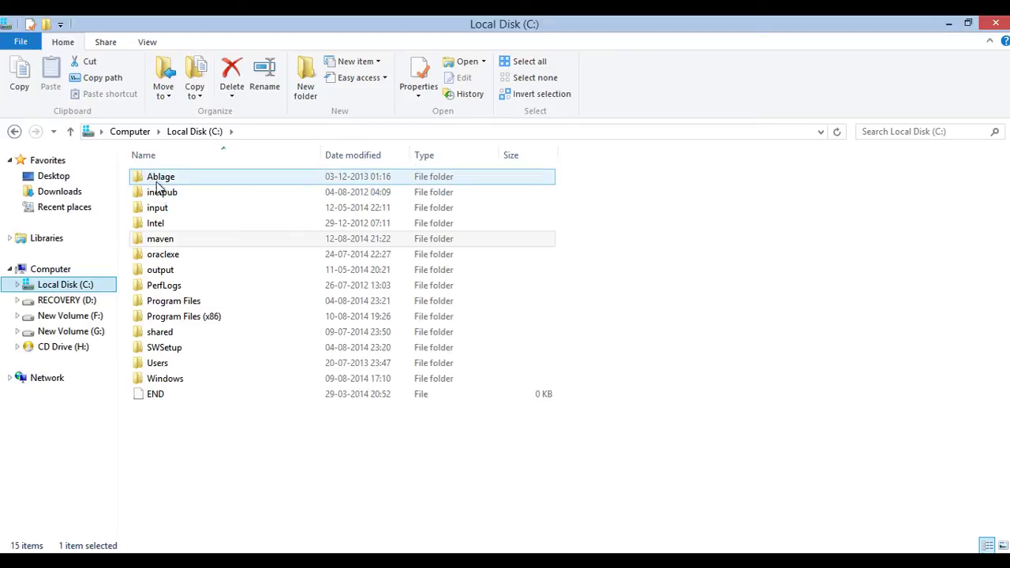
click(215, 480)
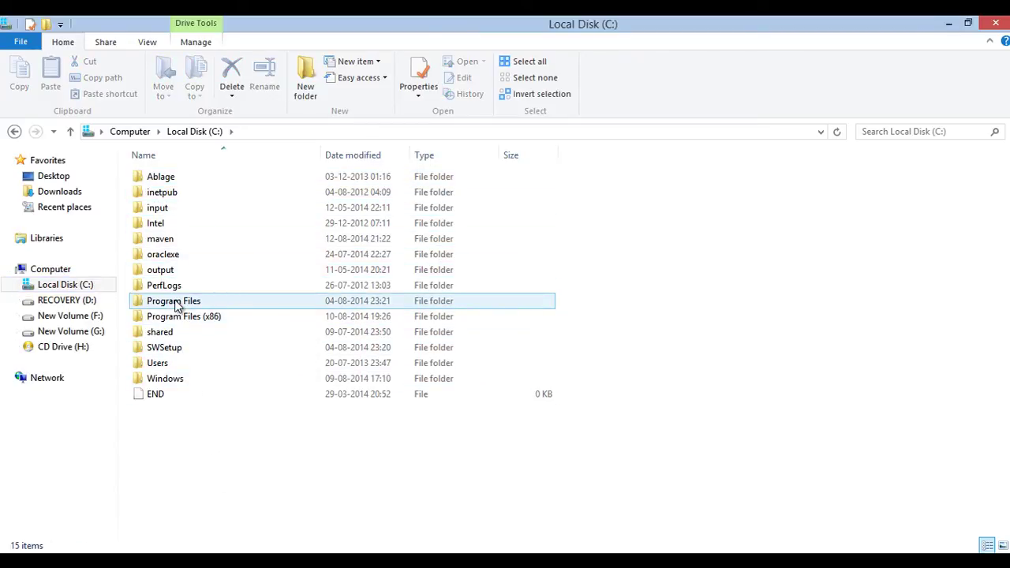
double_click(177, 306)
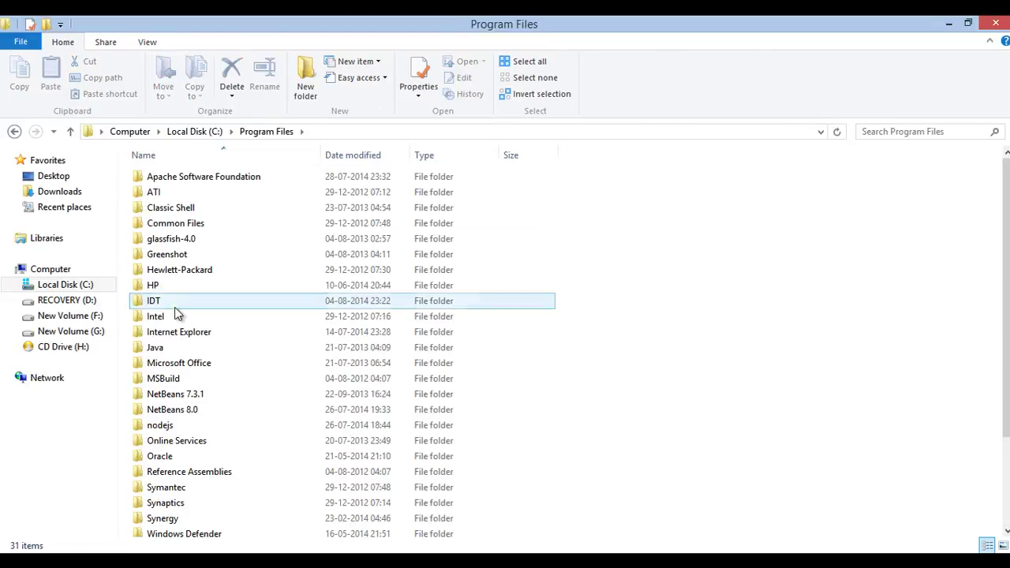
double_click(161, 349)
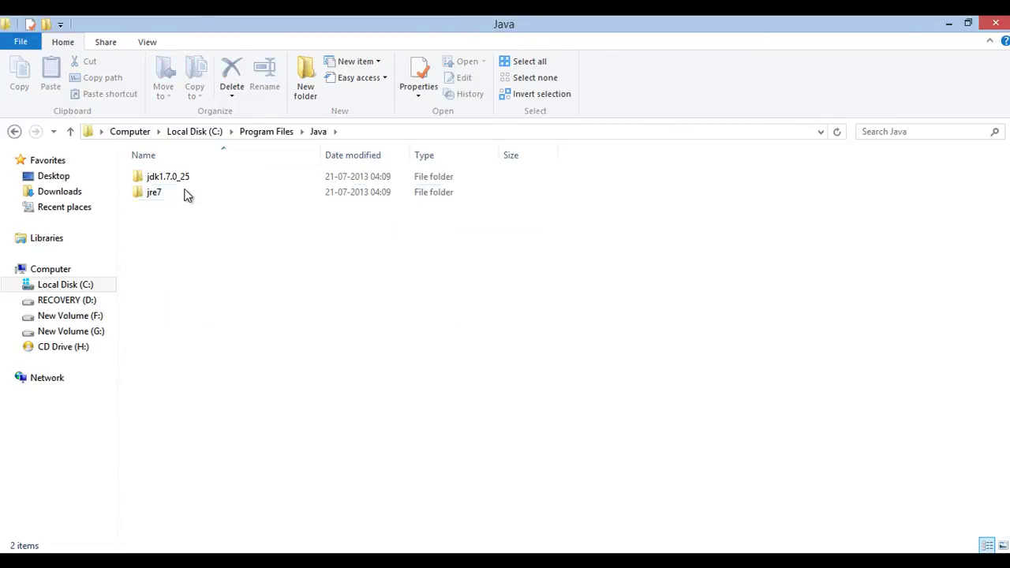
double_click(183, 177)
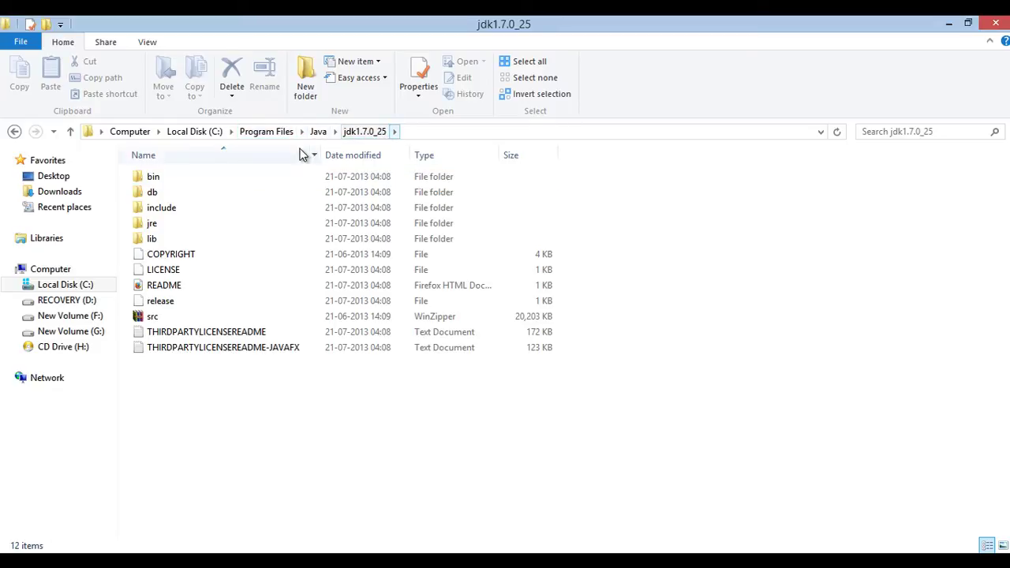
double_click(180, 177)
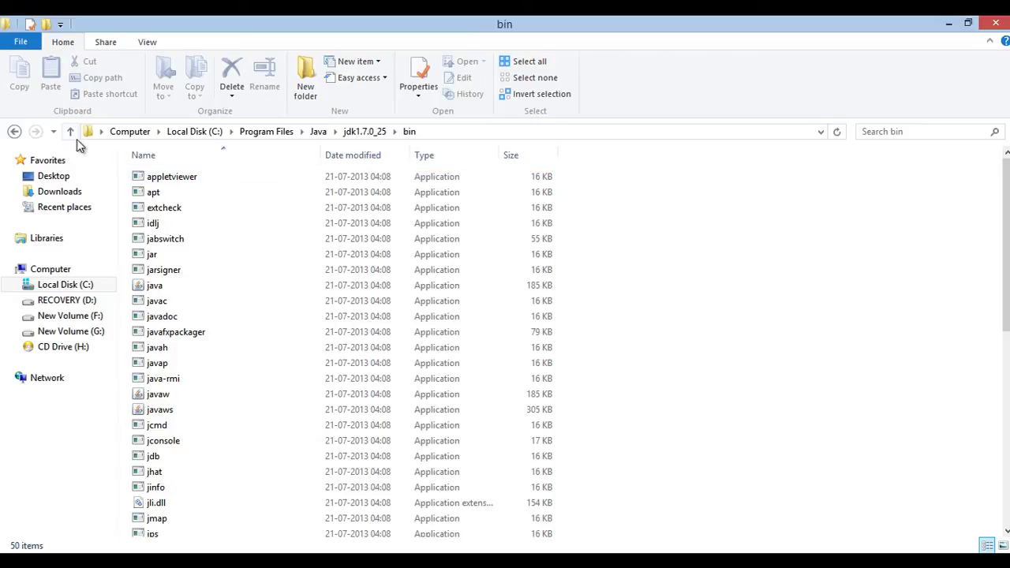
click(13, 131)
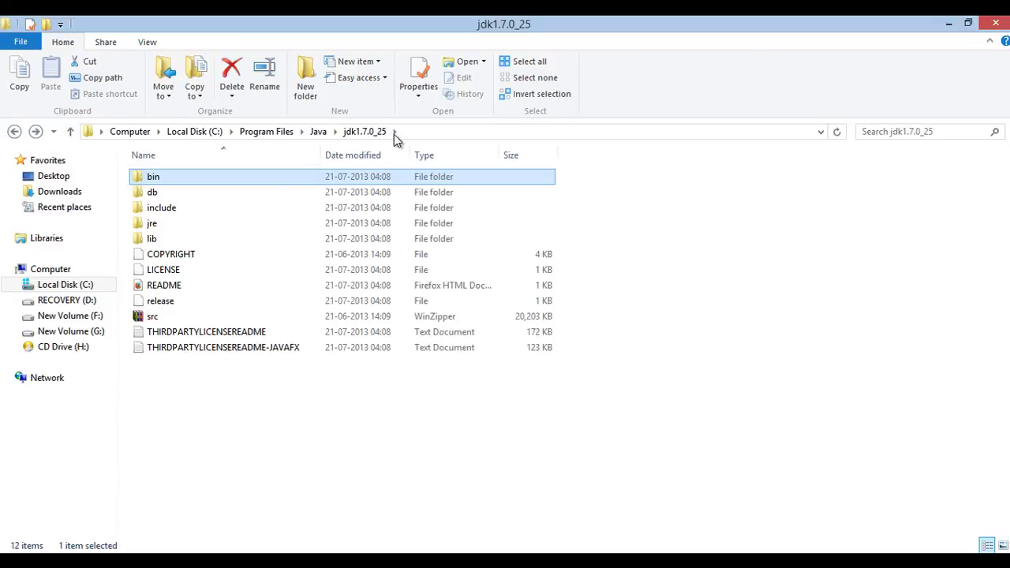
click(432, 133)
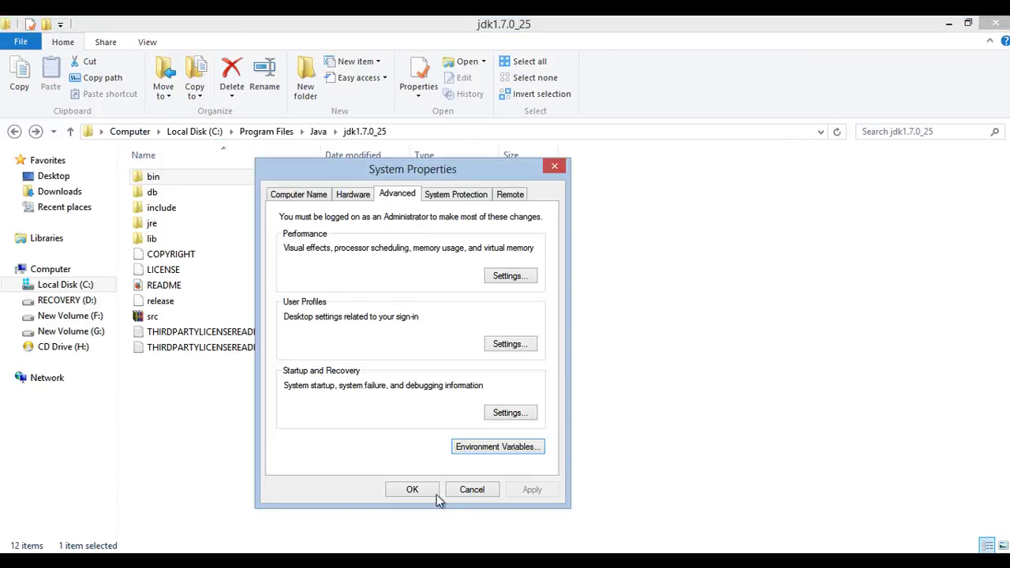
Reopen Environment Variables and create system variable JAVA_HOME with the pasted JDK path
click(504, 448)
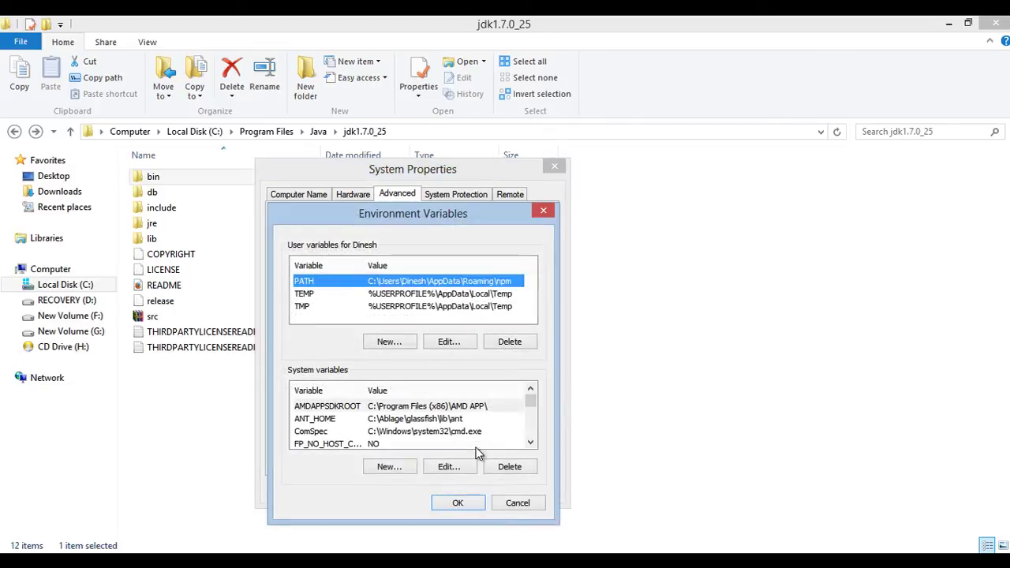
click(387, 470)
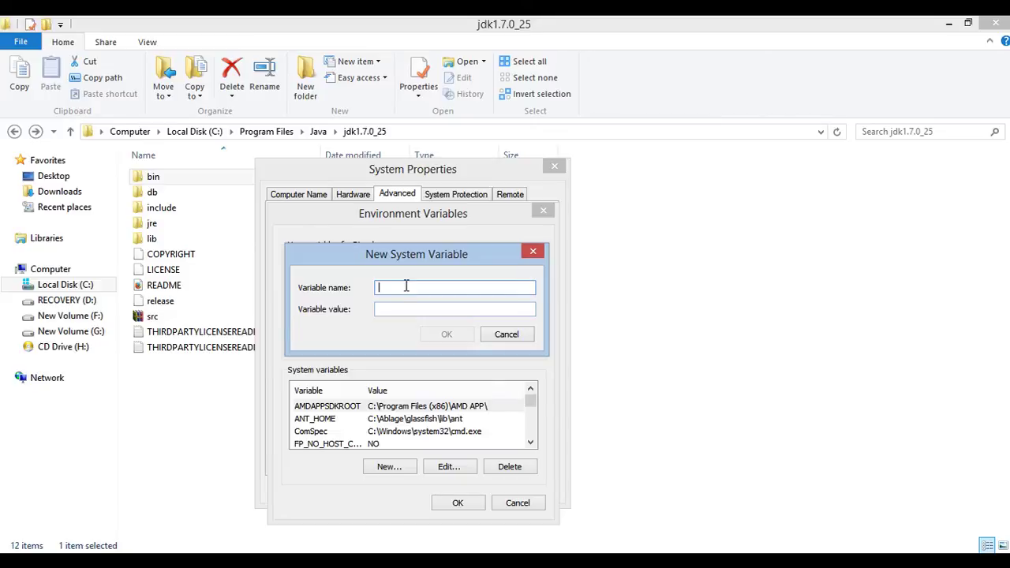
text(JA)
text(VA_)
text(HOME)
click(405, 309)
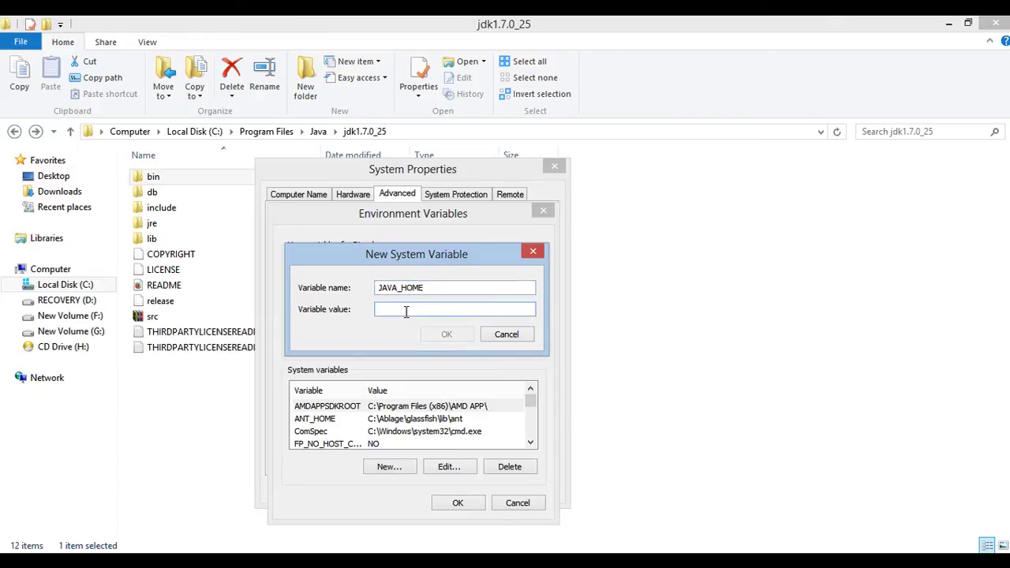
text(C:\Program Files\Java\jdk1.7.0_25)
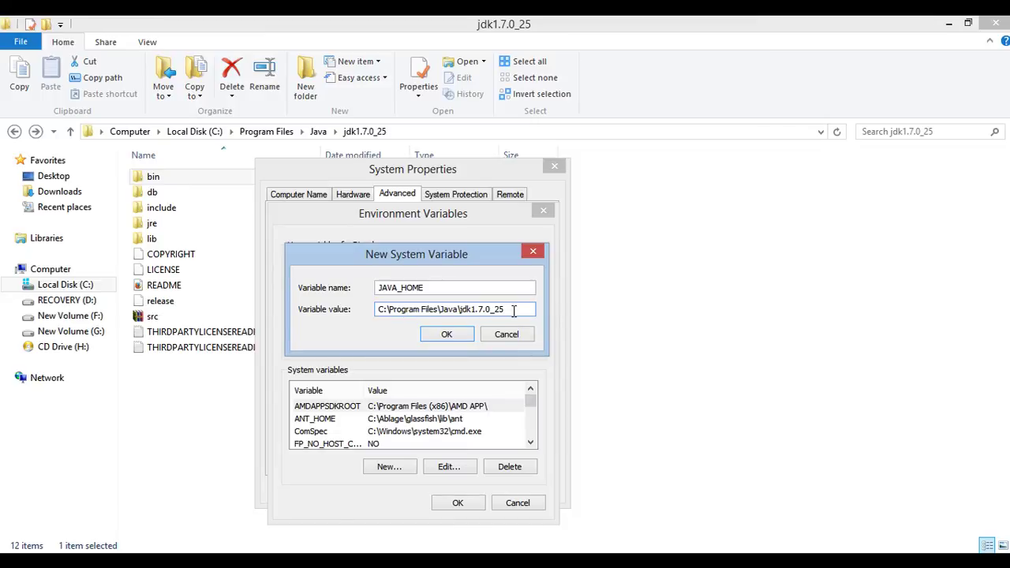
click(446, 337)
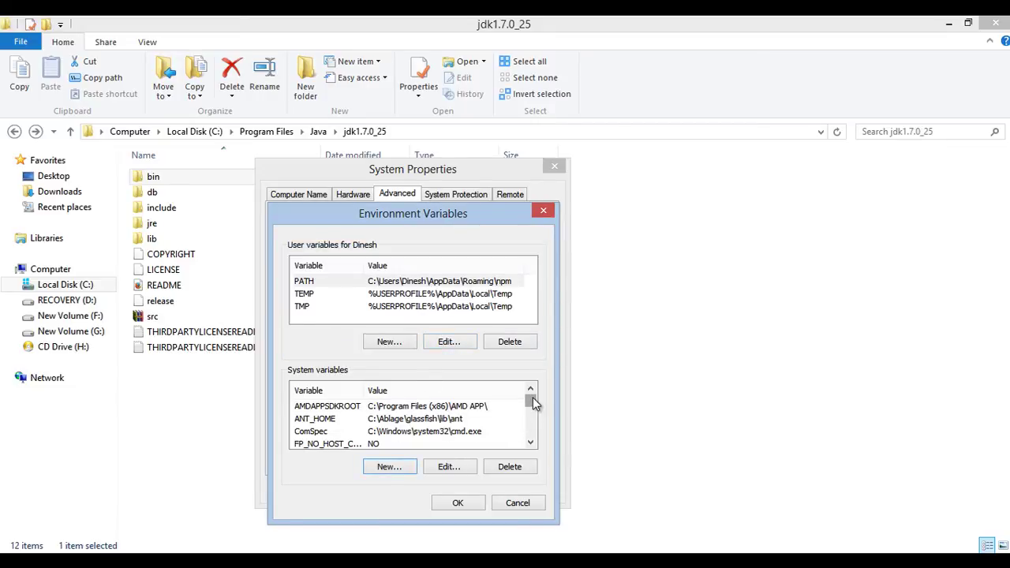
Append ;%JAVA_HOME%\bin; to the end of the system Path variable
scroll(533, 445, down, 2)
click(407, 407)
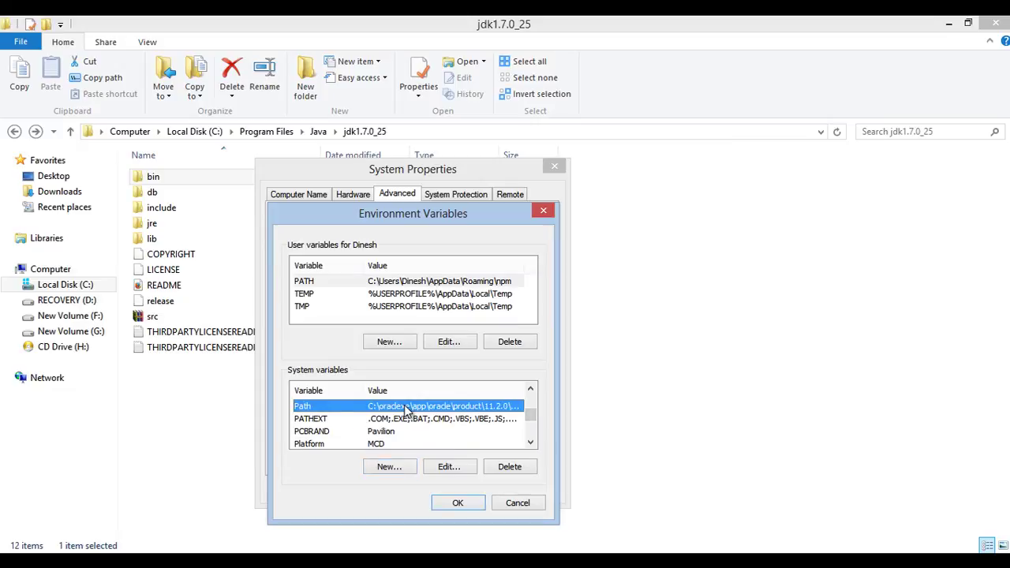
click(446, 467)
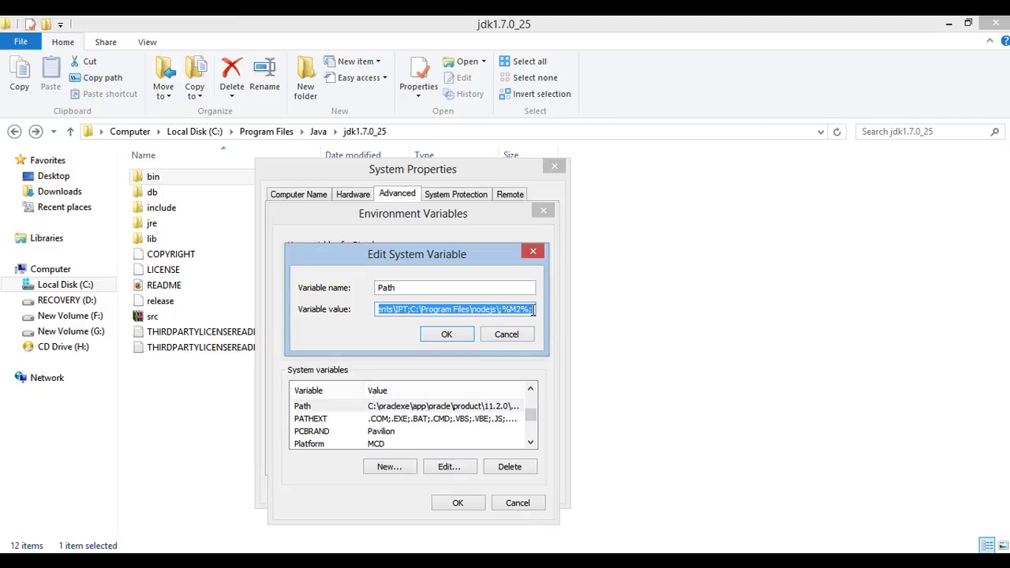
key(End)
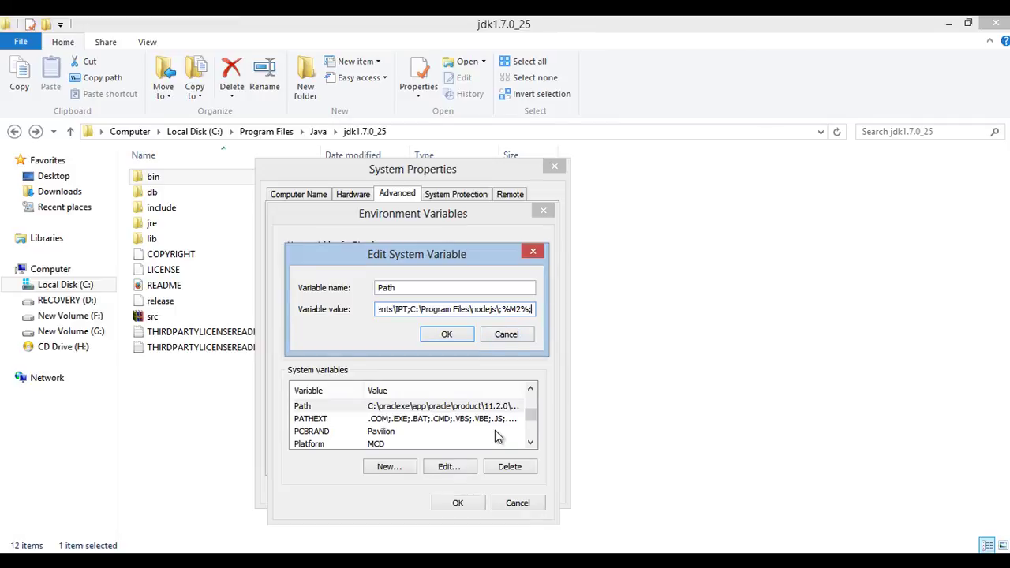
text(%;%)
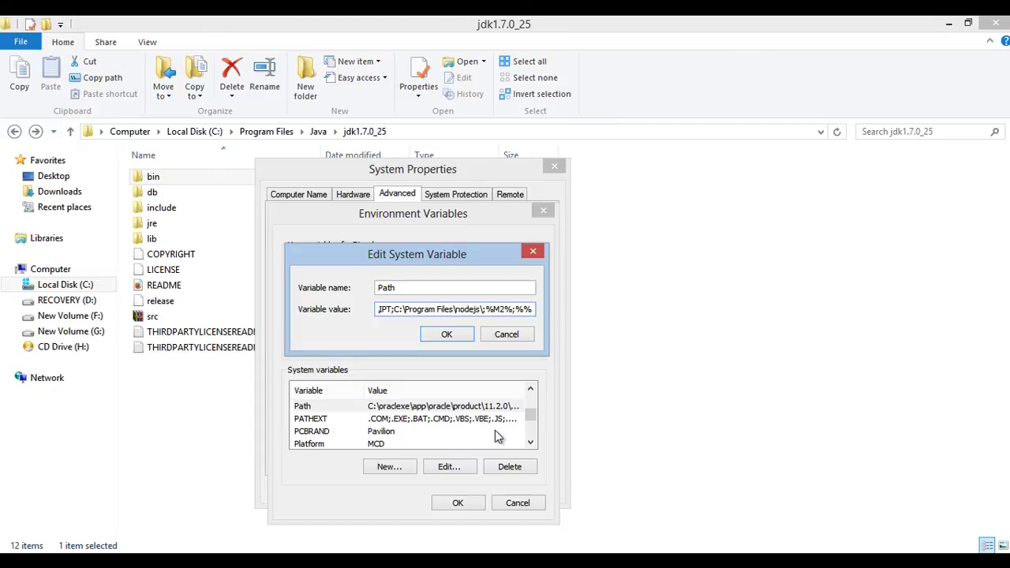
text(JA)
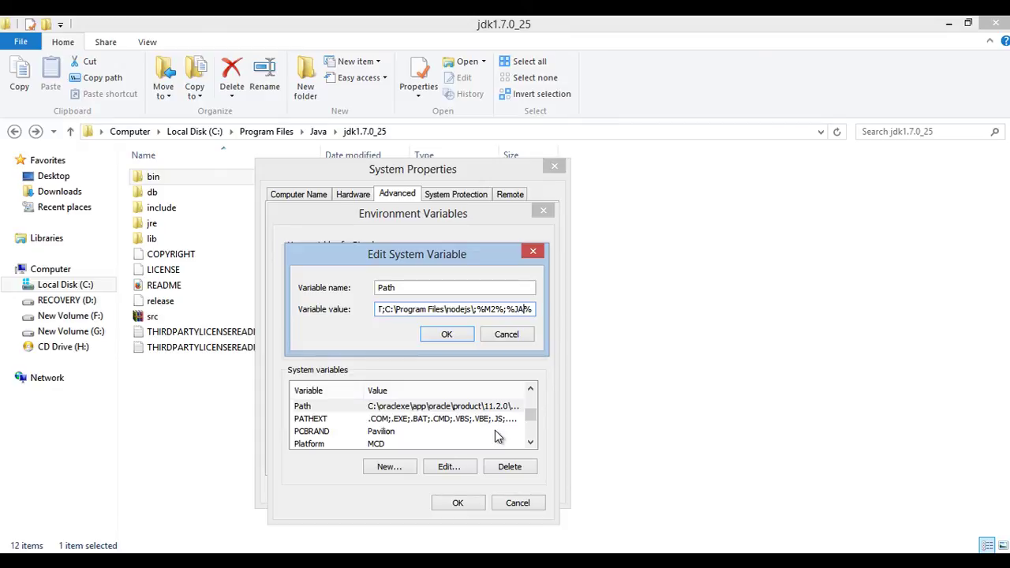
text(VA)
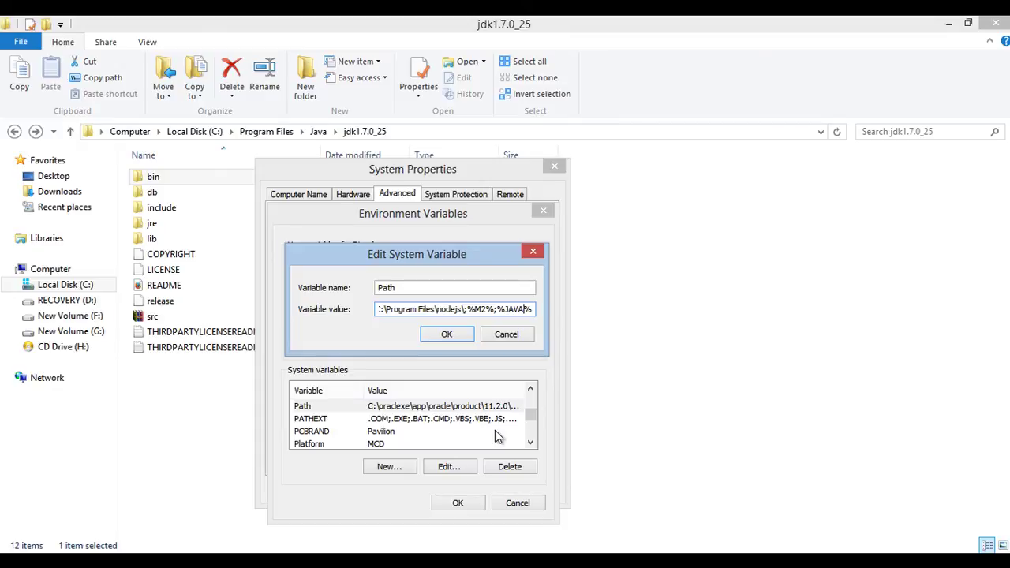
text(_)
text(HO)
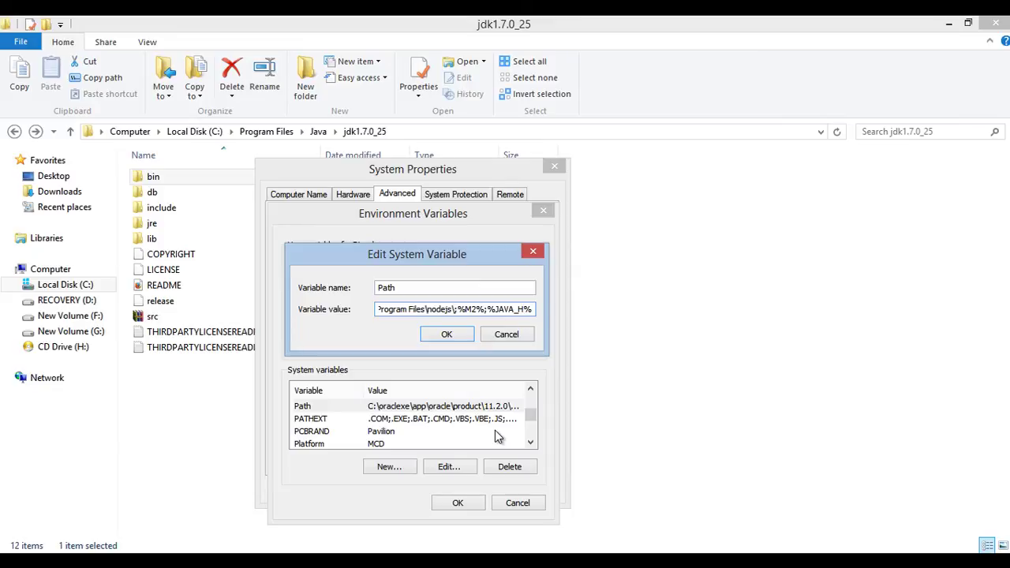
text(ME)
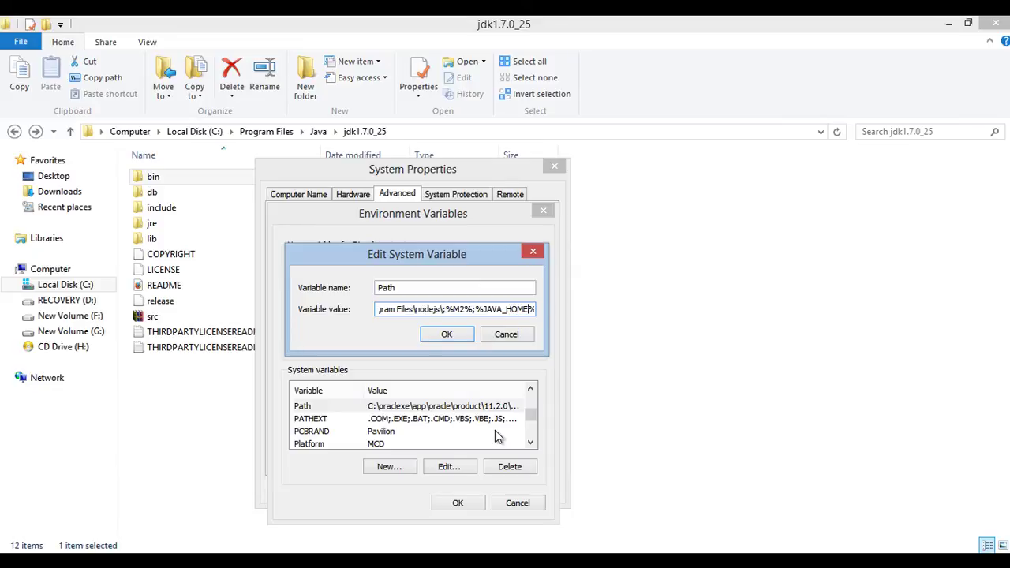
key(End)
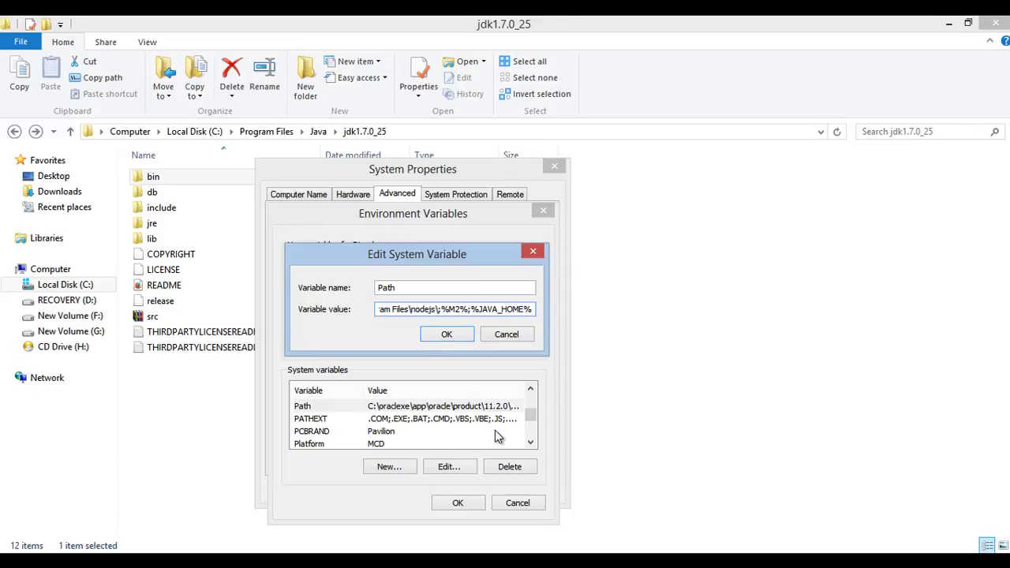
text(\b)
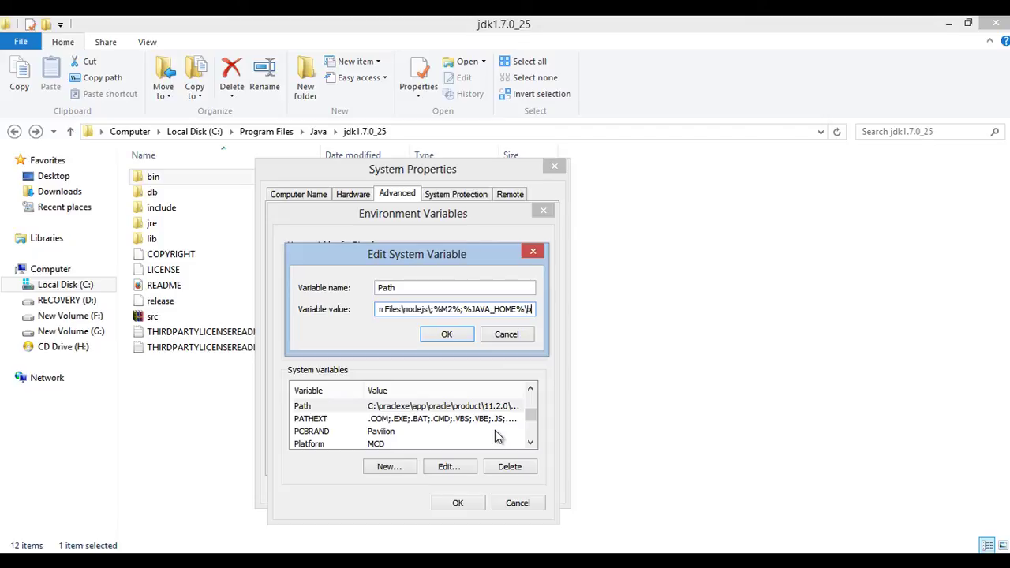
text(in)
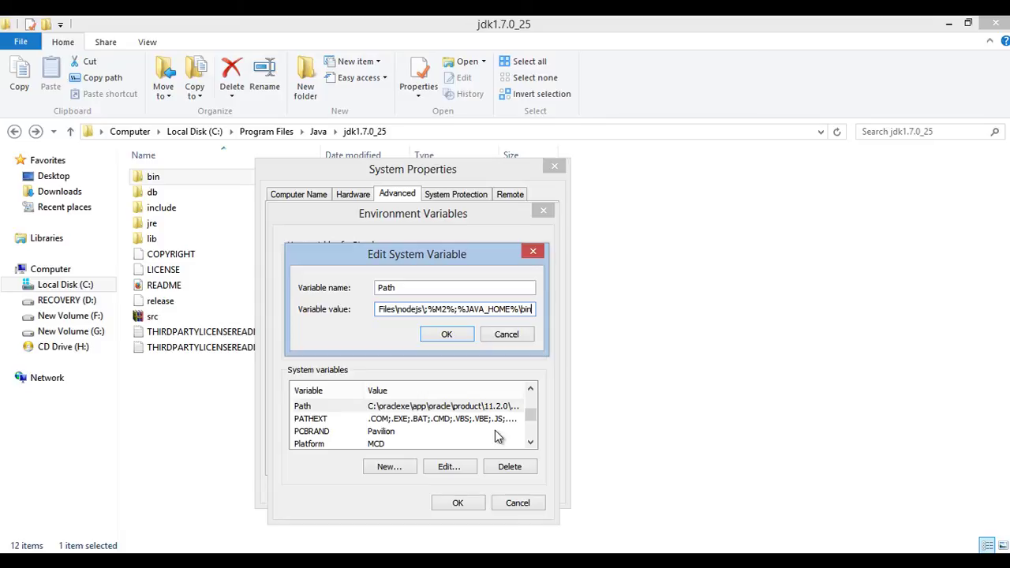
text(;)
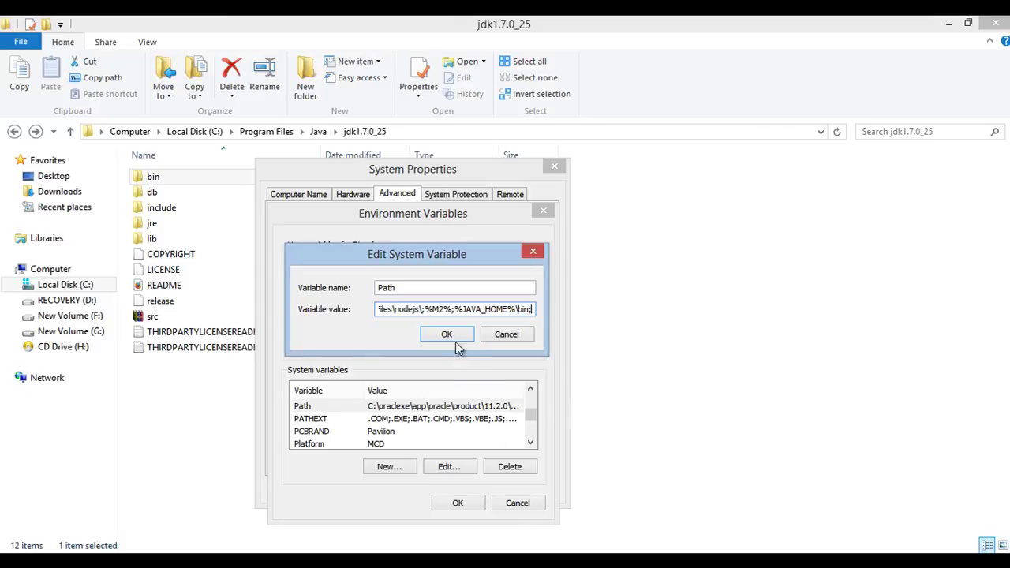
Save the Path change and close Environment Variables and System Properties
click(454, 332)
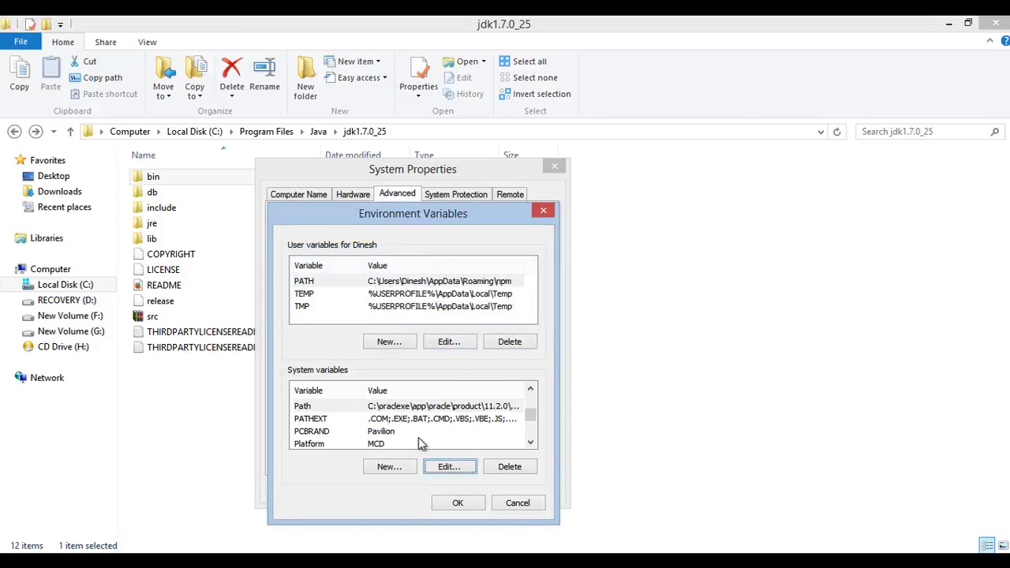
click(458, 504)
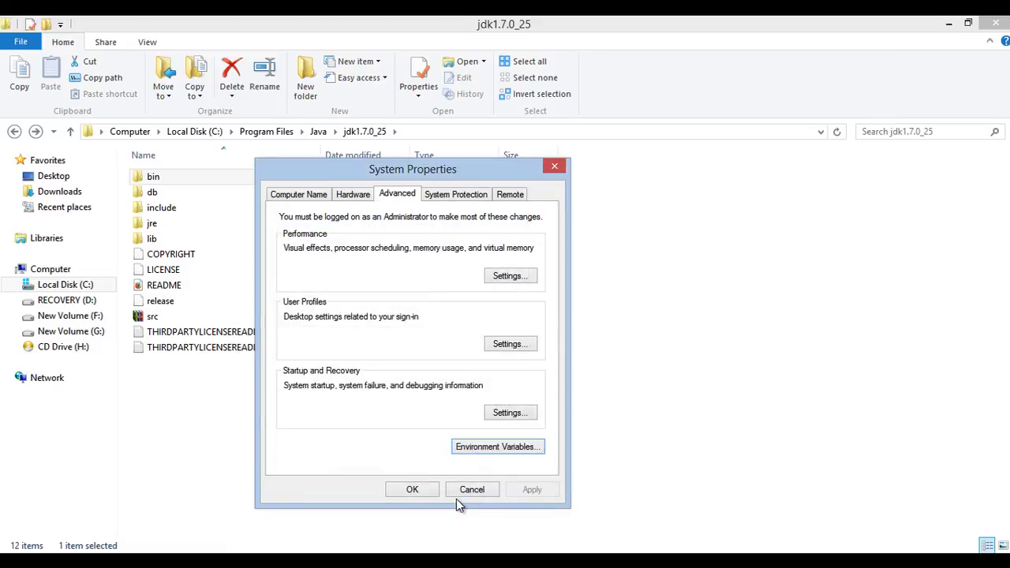
click(427, 491)
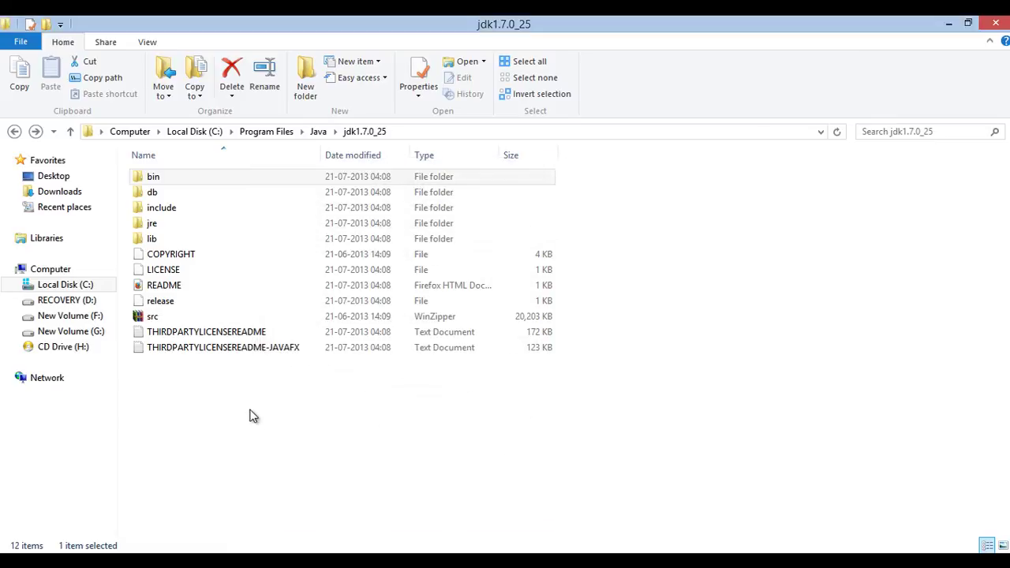
Deselect the bin folder in File Explorer and open the Start menu
click(253, 416)
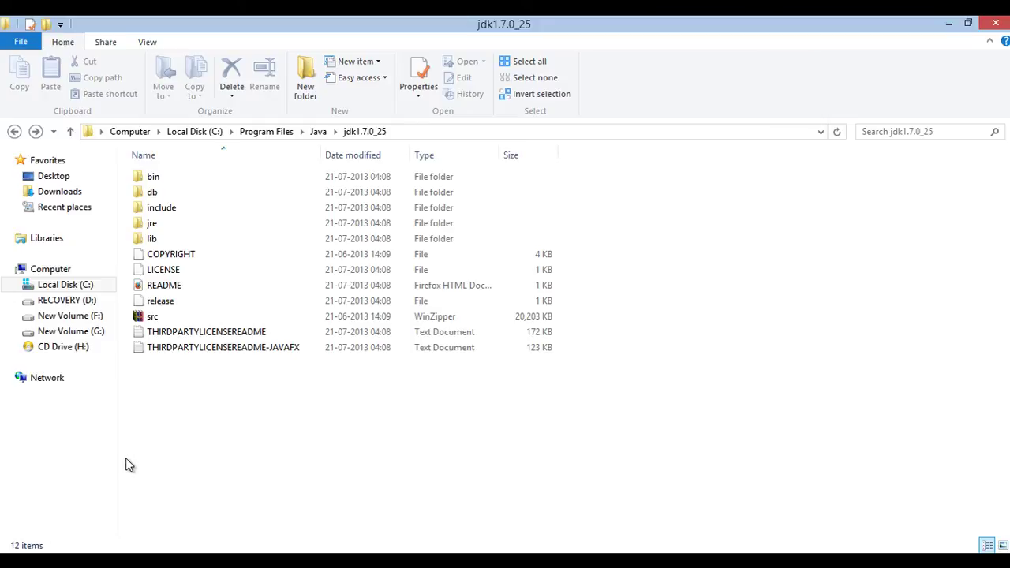
click(11, 562)
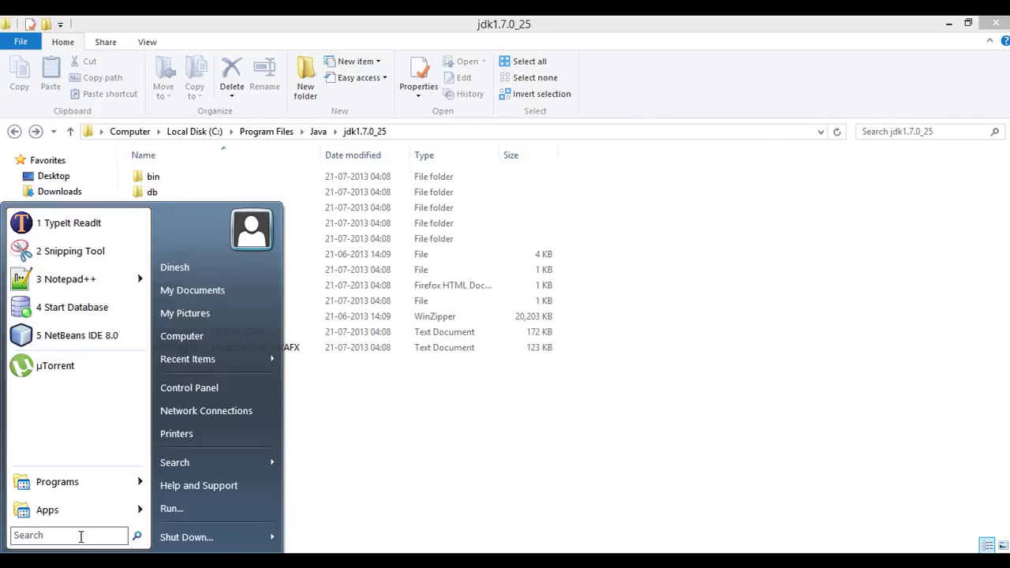
Launch cmd and run mvn -version, confirming Maven 3.2.2 on Java 1.7.0_25
text(cmd)
key(Return)
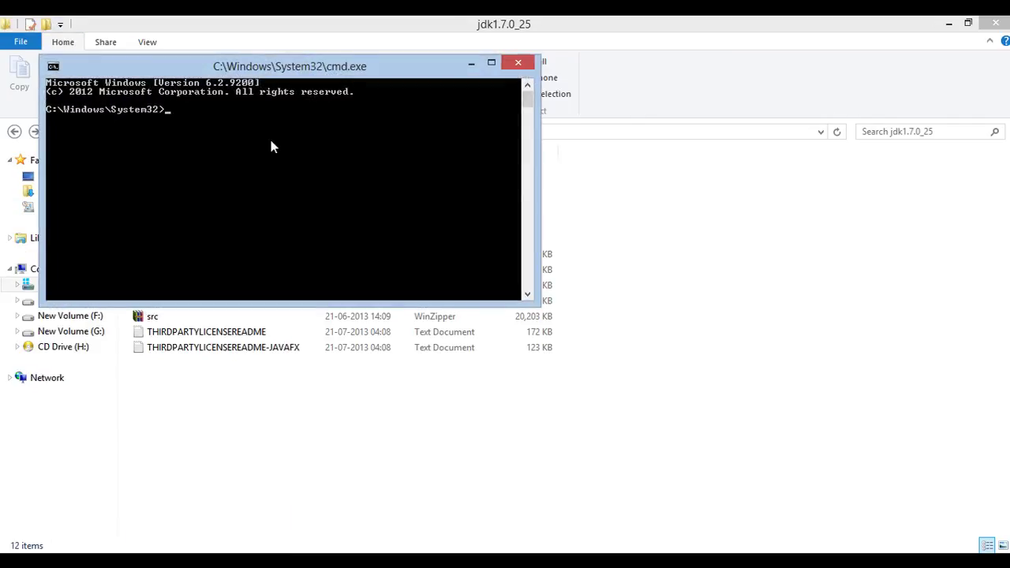
drag(305, 59, 479, 218)
text(mvn )
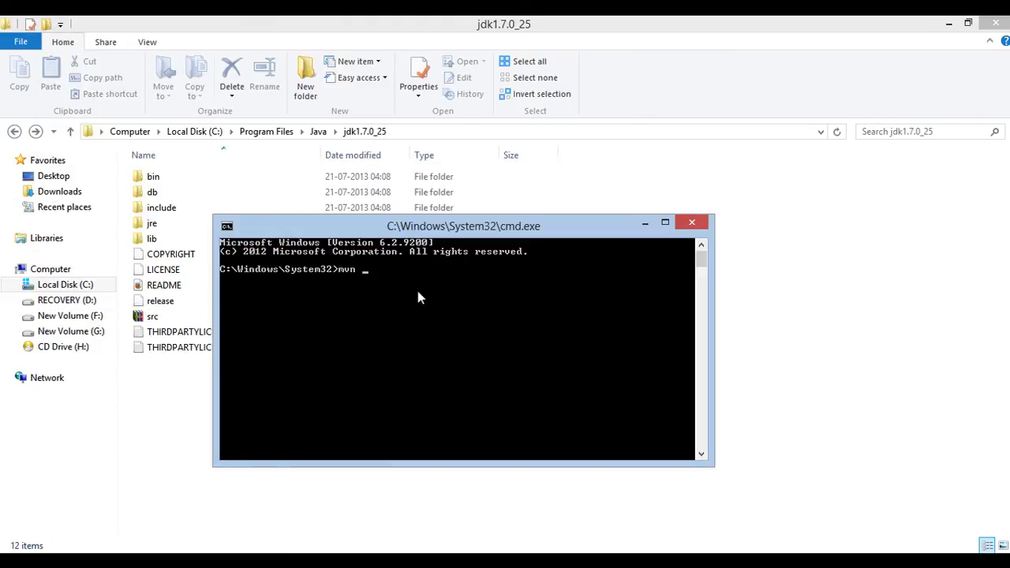
text(-version)
key(Return)
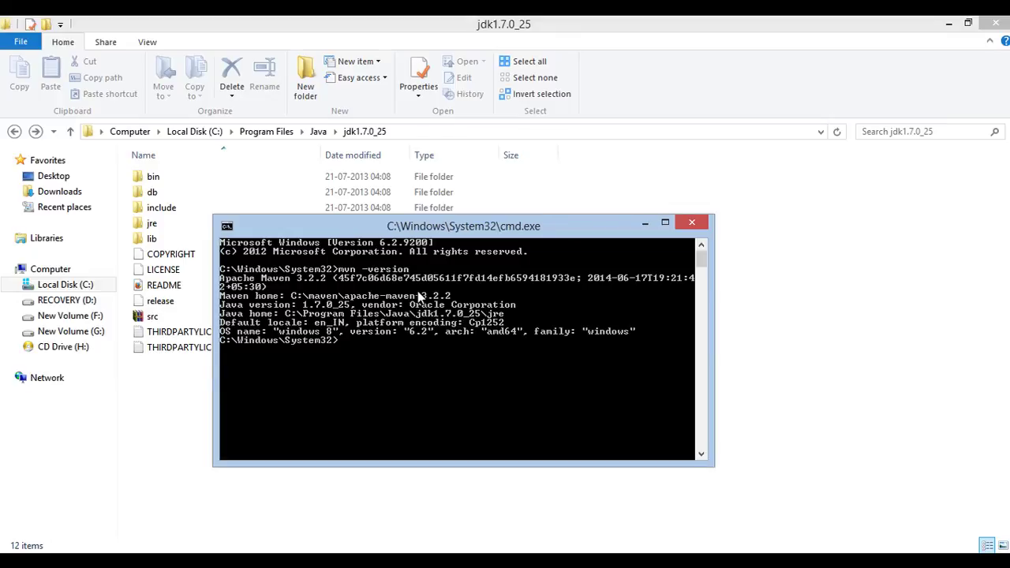